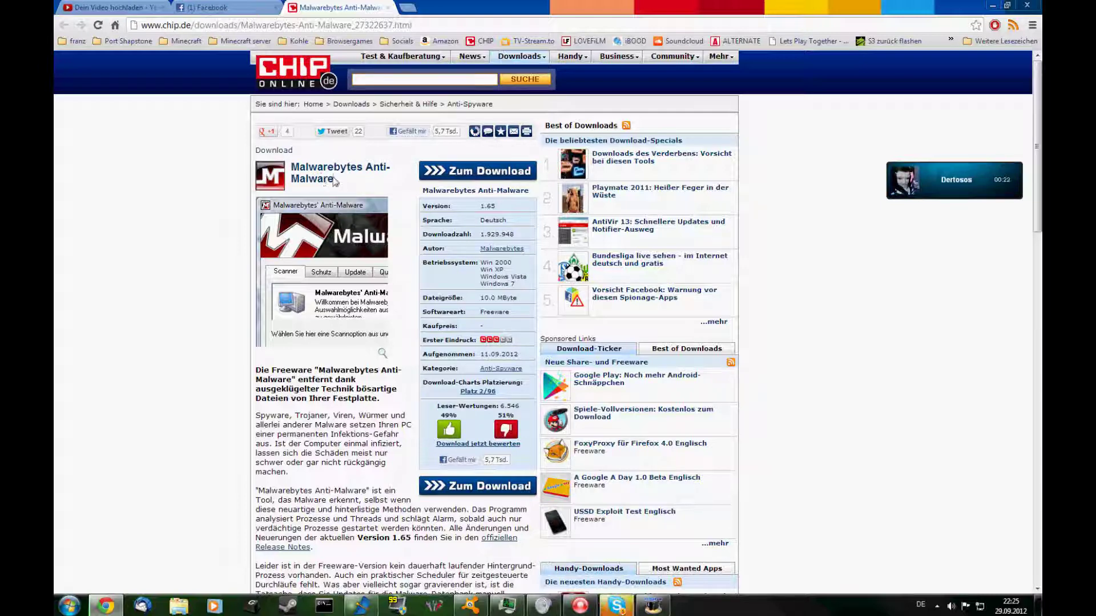
Check the messages in the ongoing Skype group call's chat, and return to the Malwarebytes download page.
left_click(617, 605)
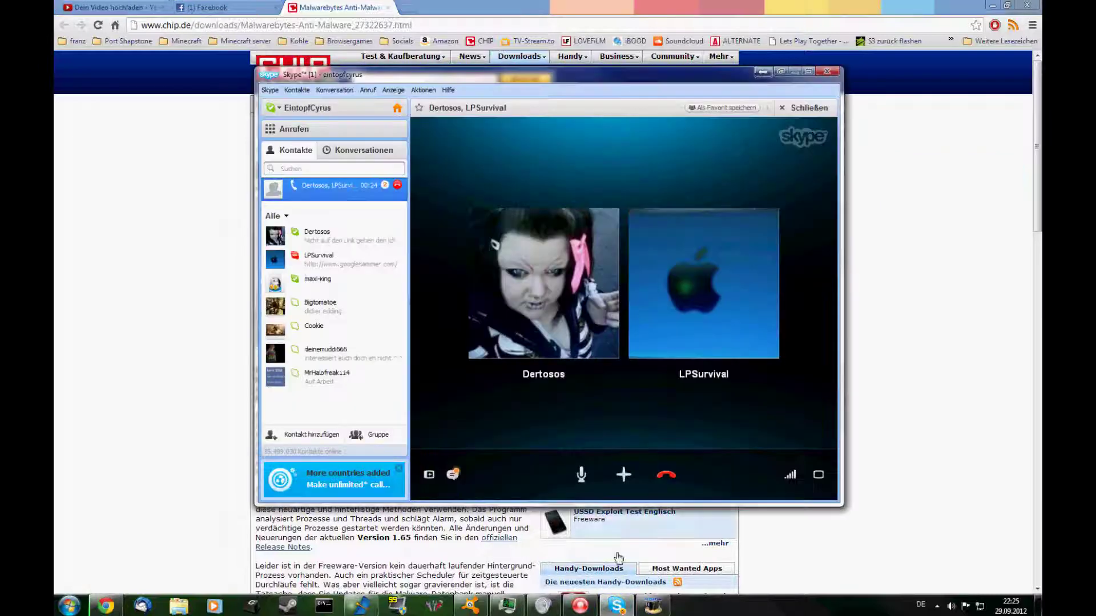
left_click(454, 475)
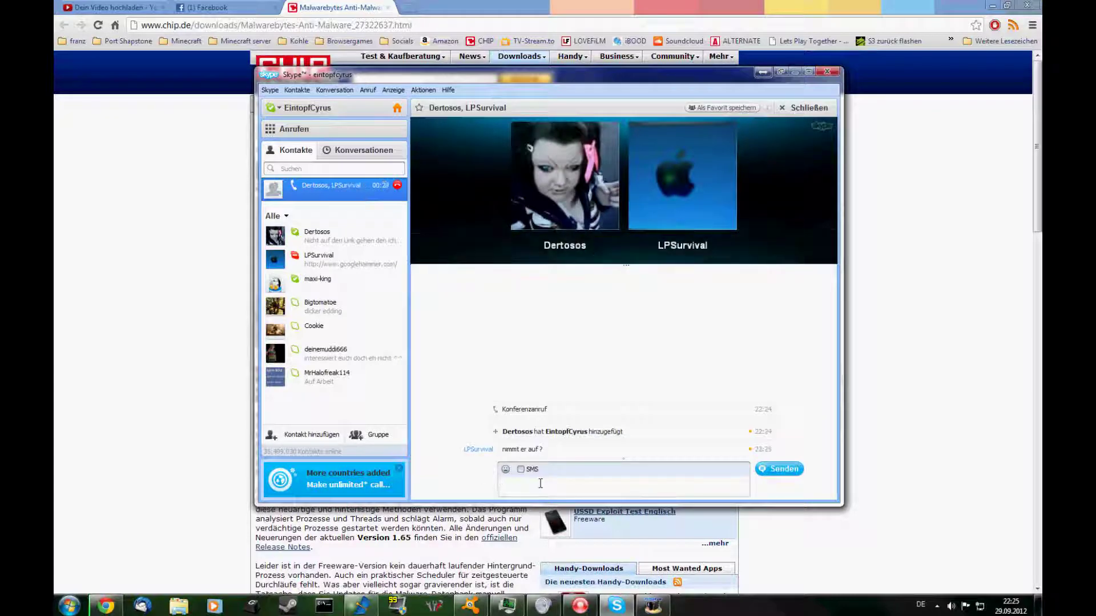
key("alt+Tab")
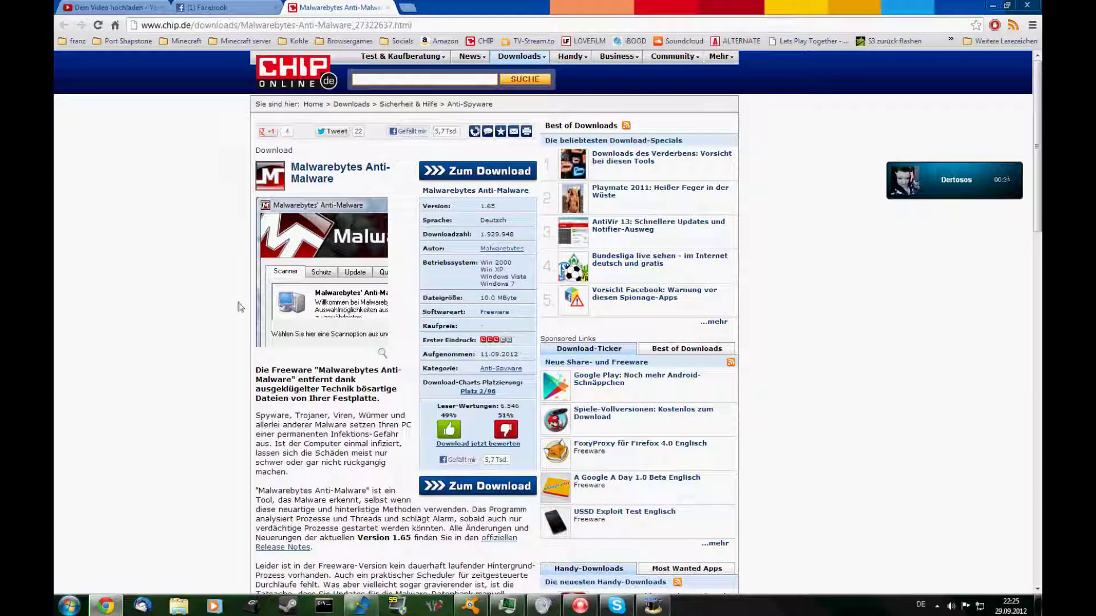
Run the mbam-setup-1.65.0.1400 installer from the Downloads folder and allow it through the security warning.
left_click(178, 610)
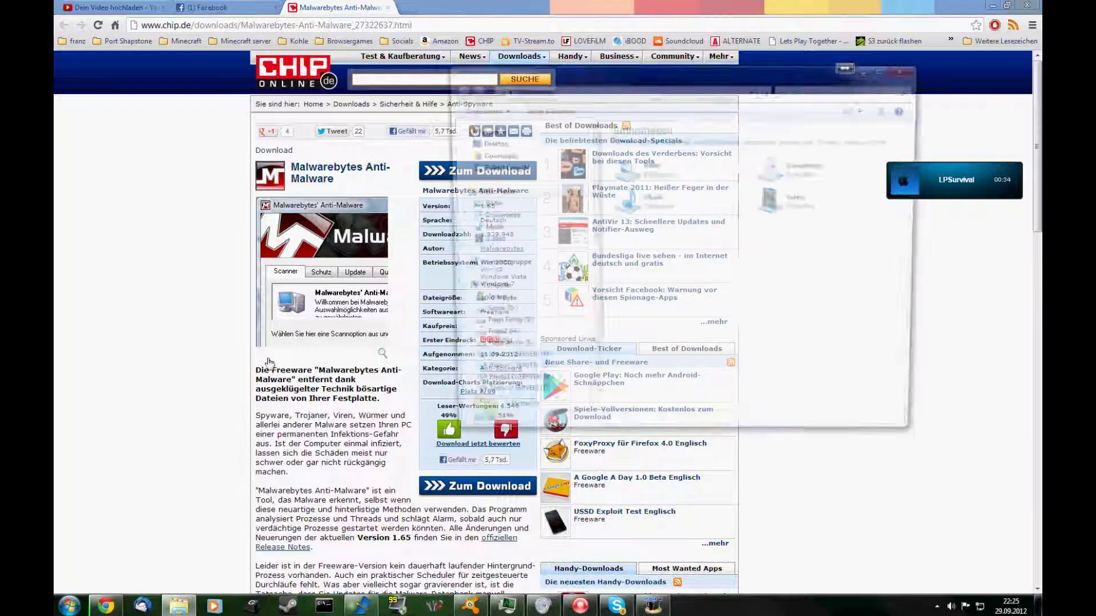
left_click(491, 154)
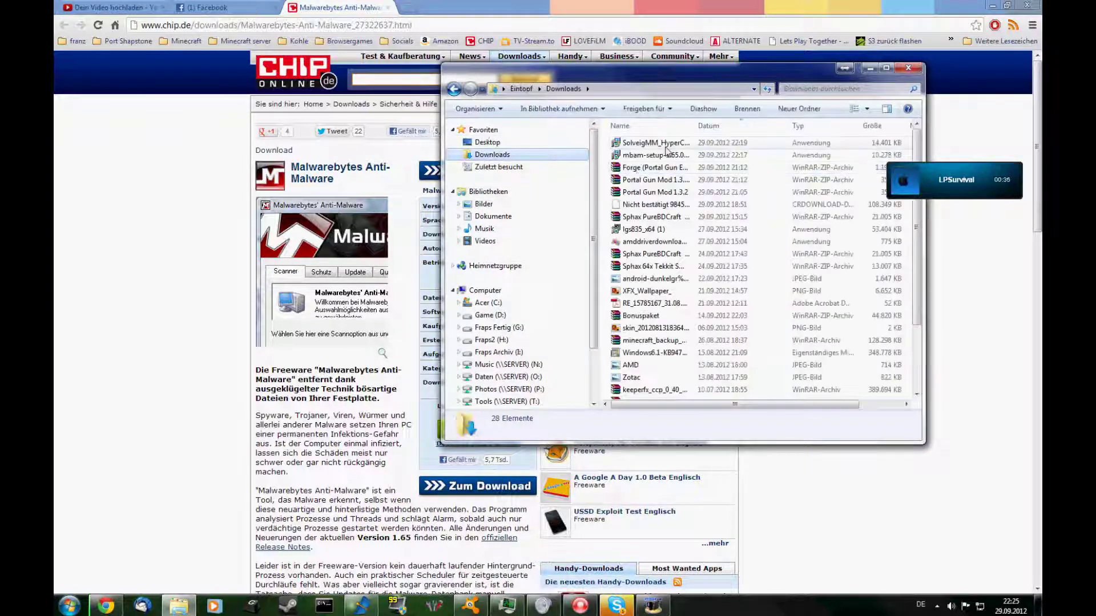
double_click(662, 155)
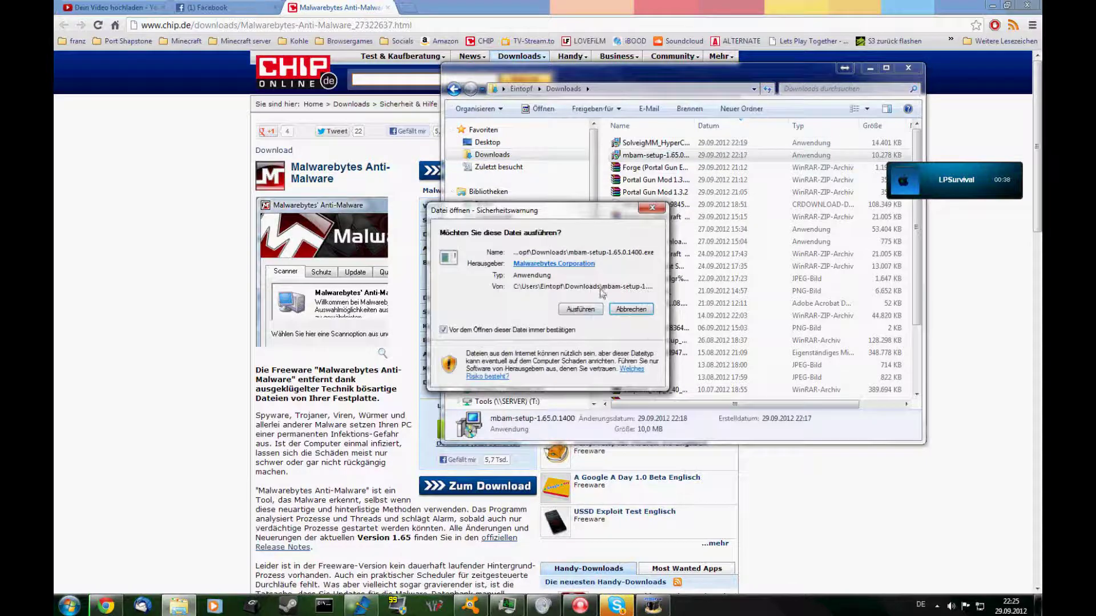
left_click(580, 310)
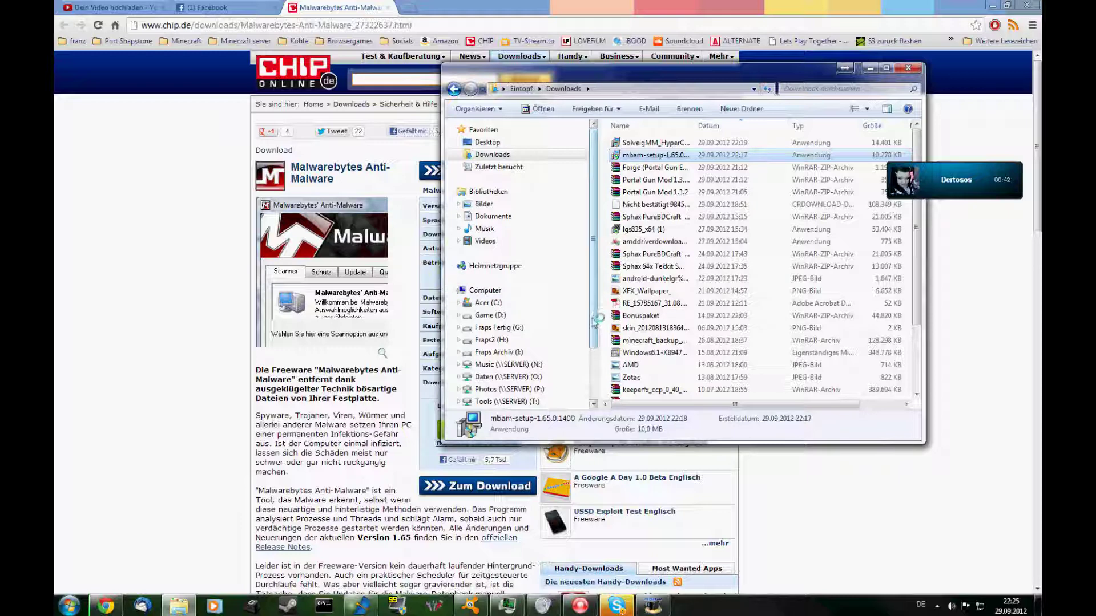
Start the Malwarebytes Anti-Malware setup with Deutsch as the language and accept its license agreement.
mouse_move(595, 605)
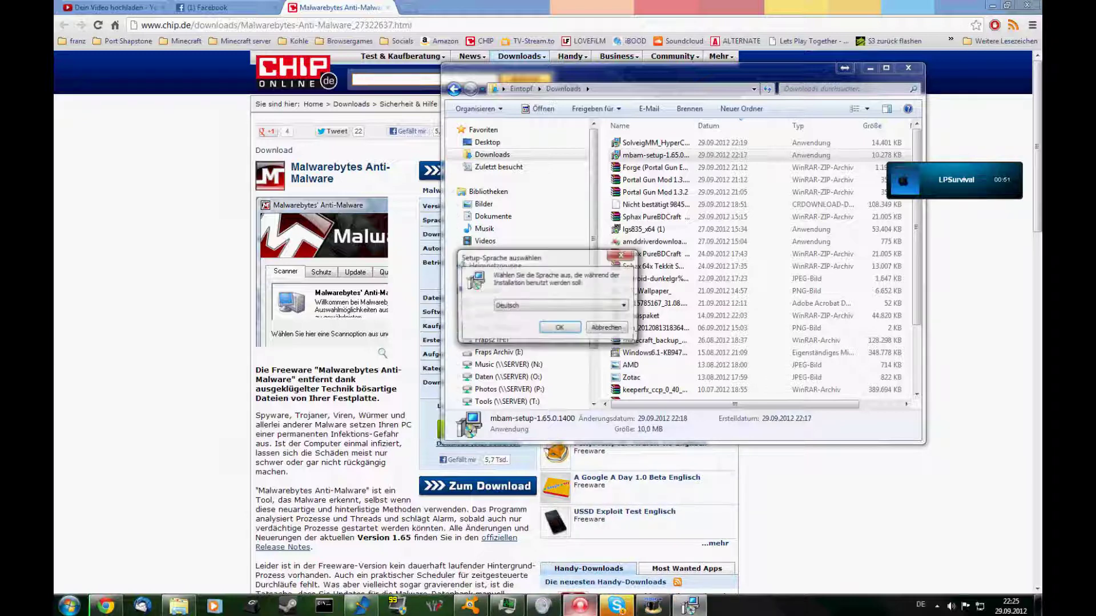
left_click(574, 331)
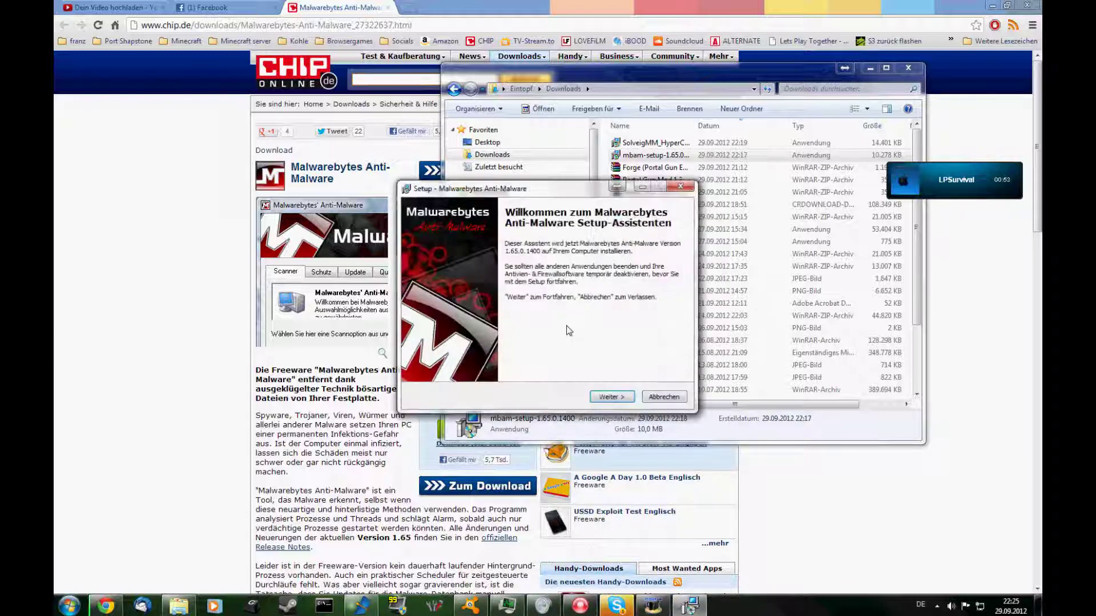
left_click(619, 397)
left_click(475, 364)
left_click(611, 397)
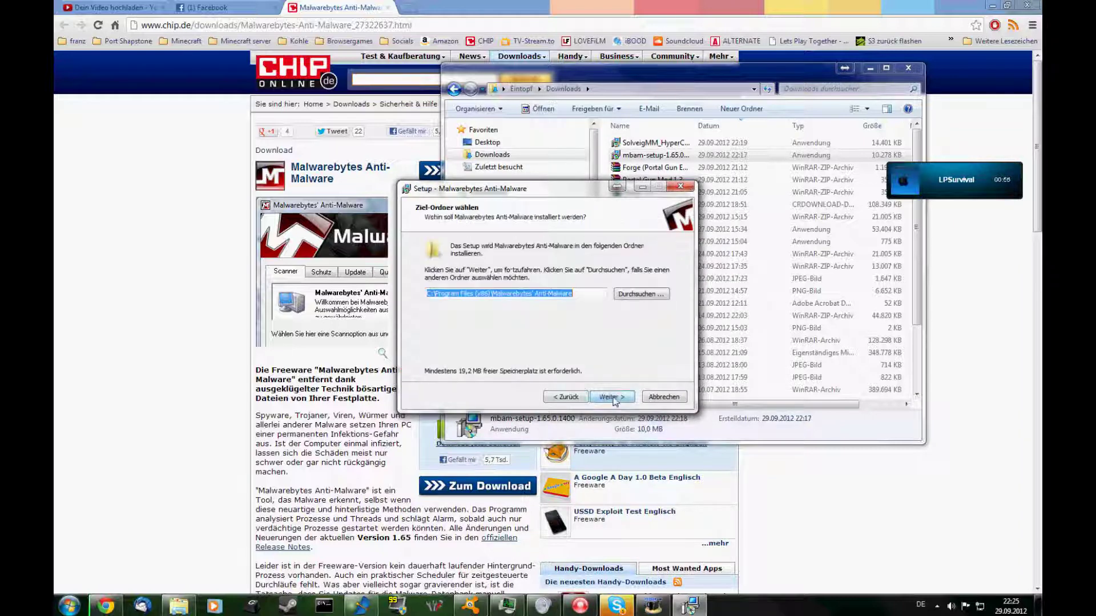
Install Malwarebytes Anti-Malware with the default folders and a desktop icon, finishing with the update and program start options enabled.
left_click(612, 397)
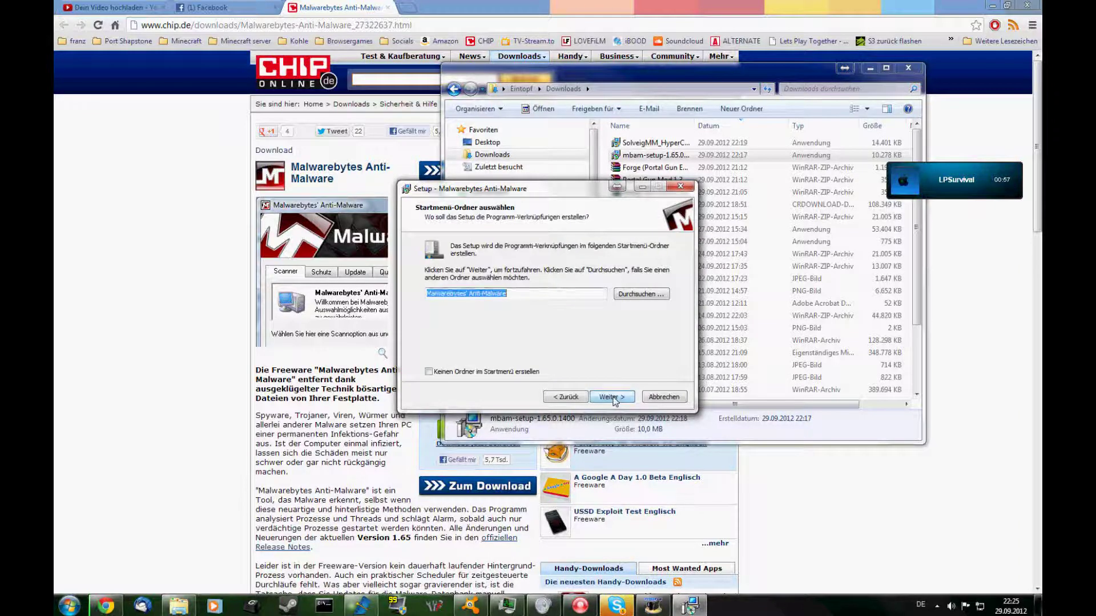
left_click(614, 398)
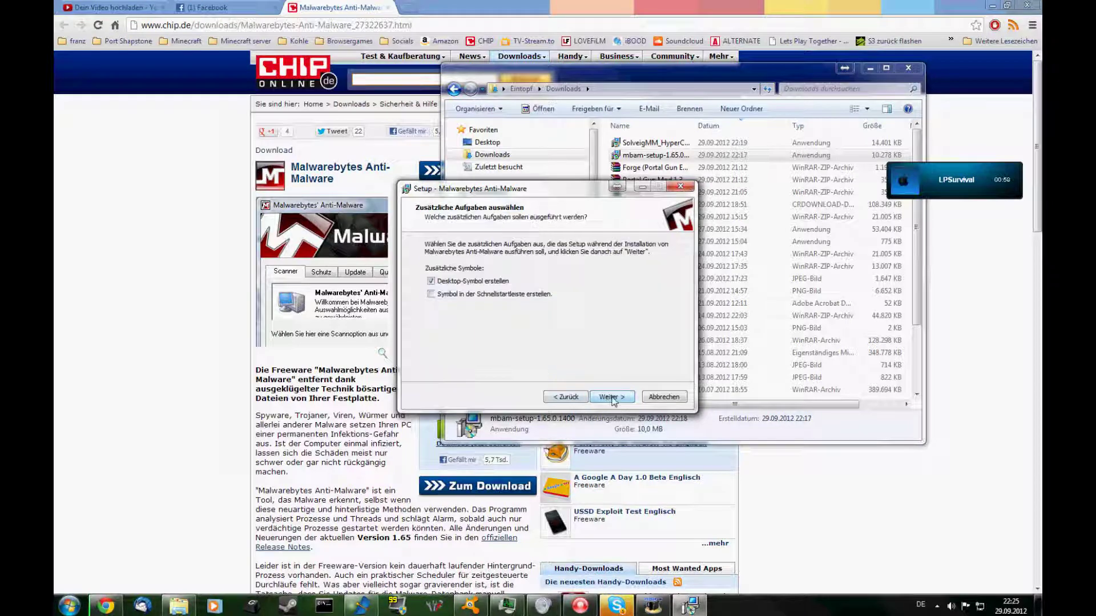
left_click(623, 396)
left_click(623, 396)
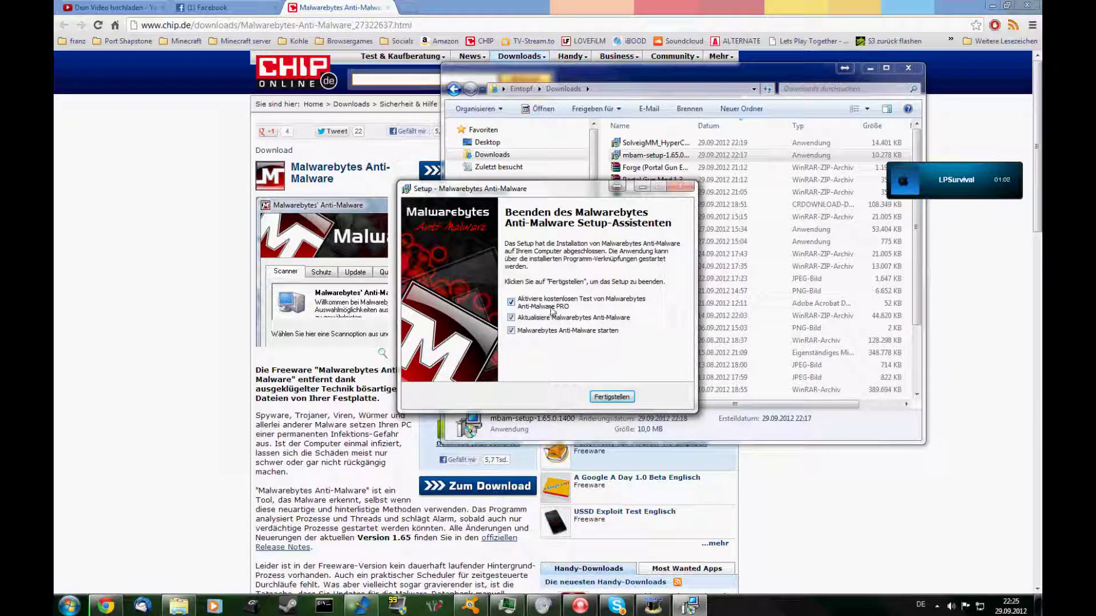
left_click(552, 311)
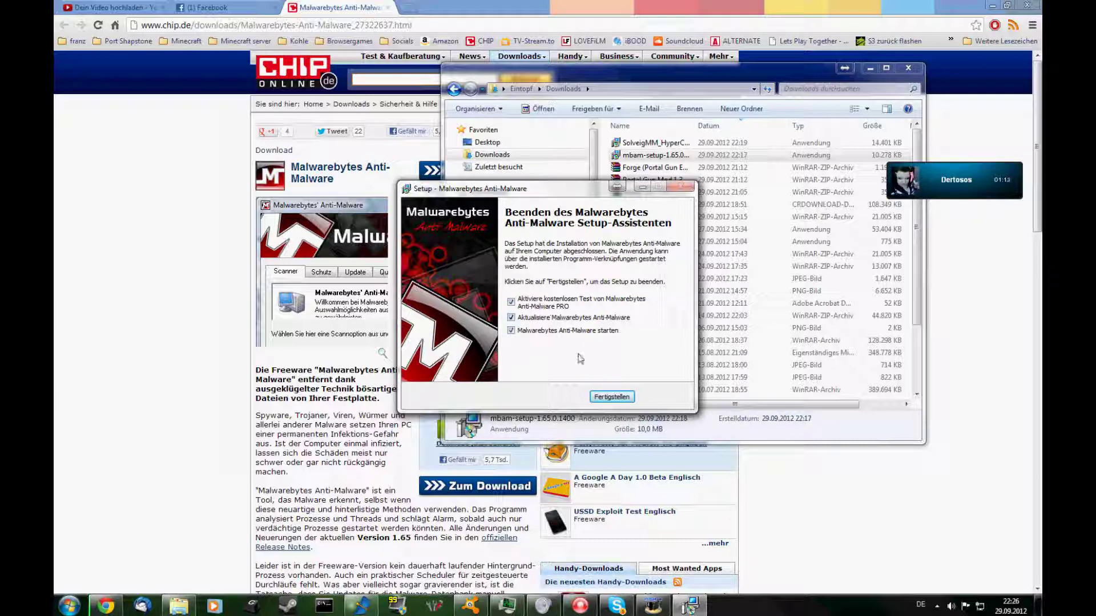
left_click(610, 397)
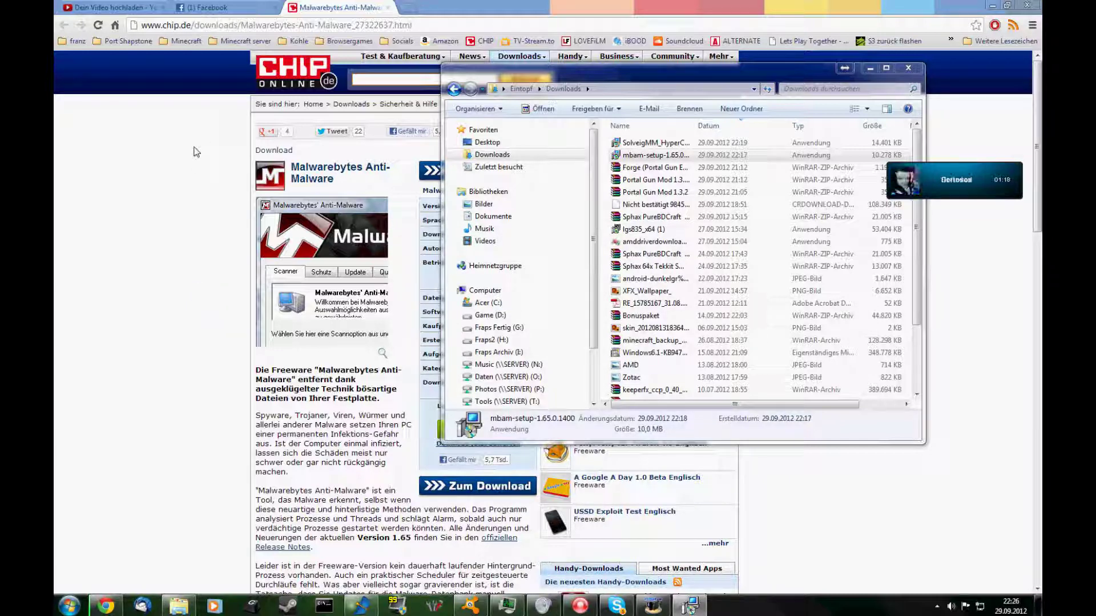
Check the Skype group chat, minimize Skype, and show the desktop with the running setup.
left_click(607, 599)
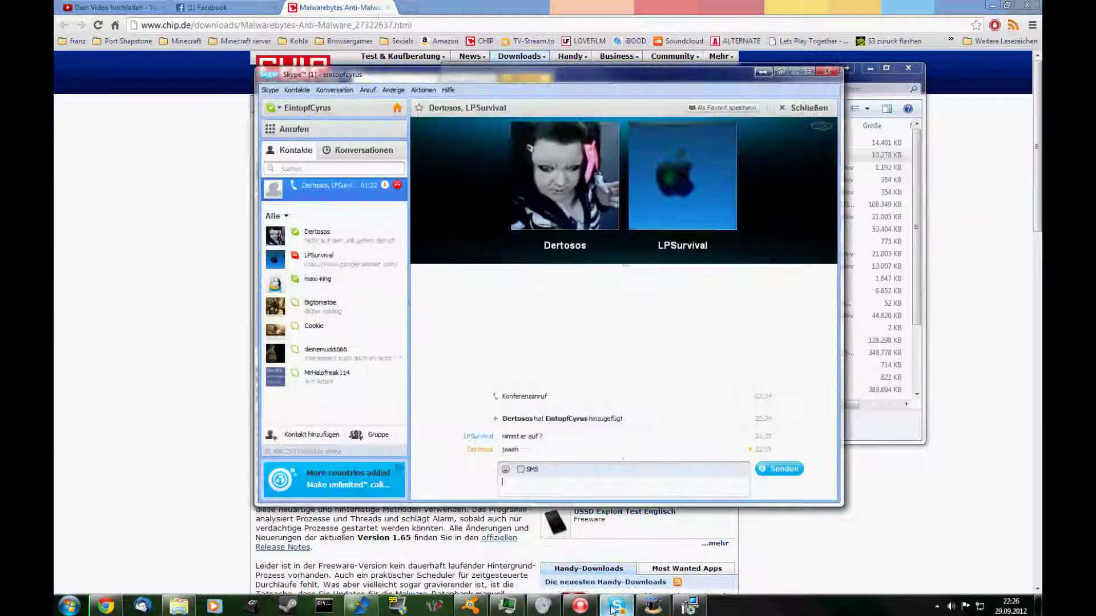
left_click(793, 72)
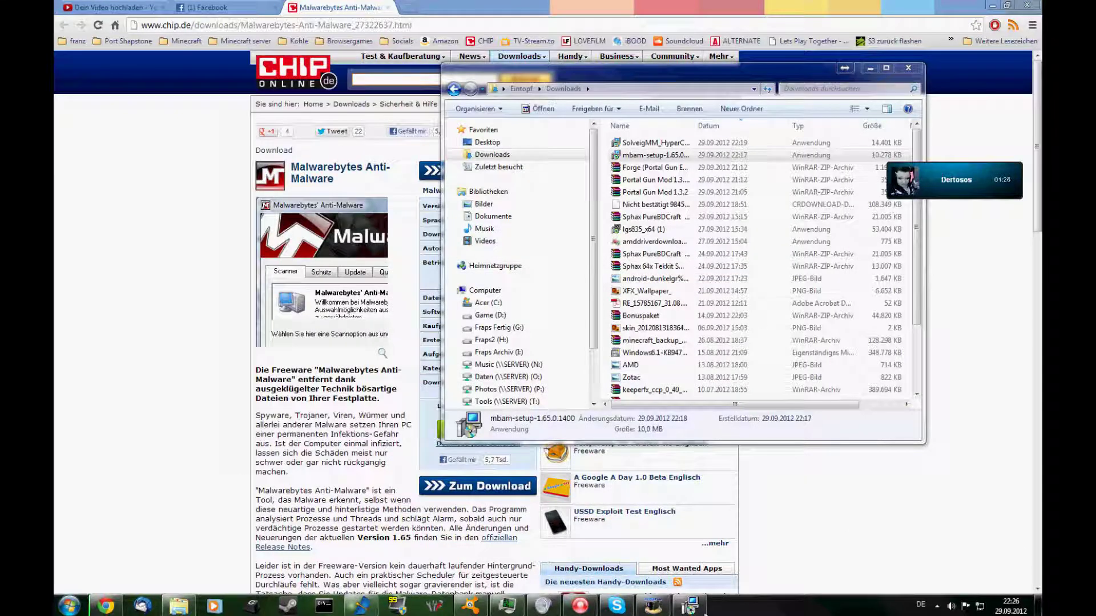
key("super+d")
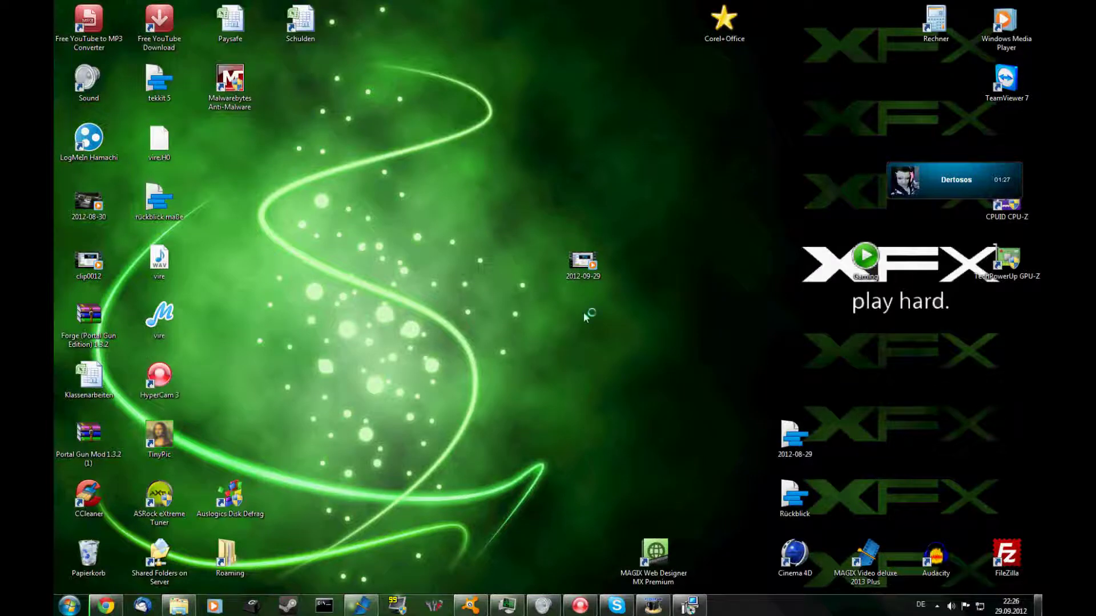
left_click(691, 606)
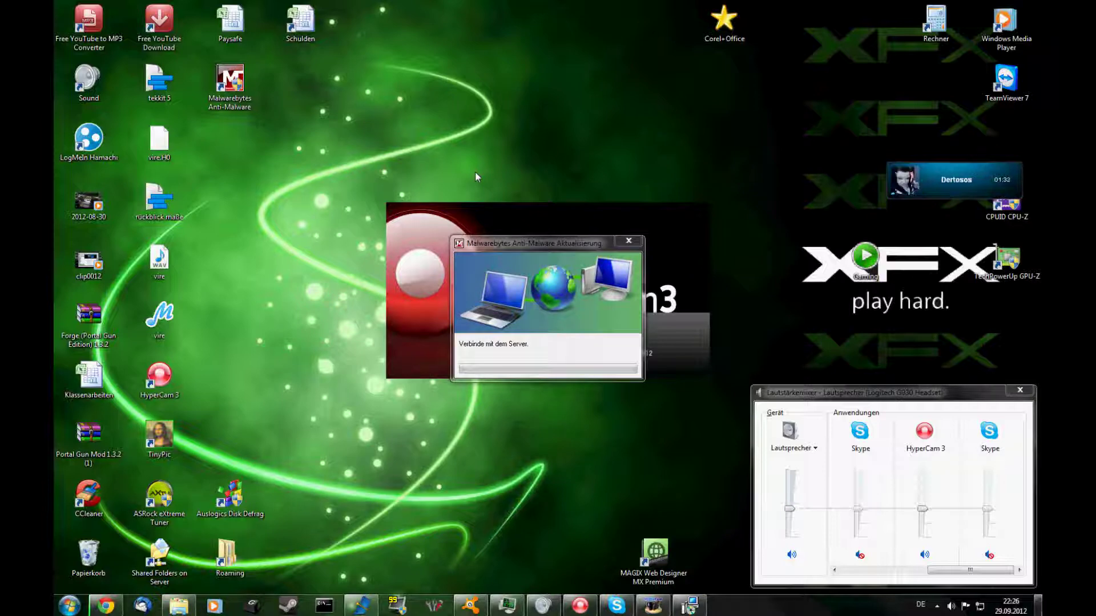
Try to end the HyperCam 3 task in Task Manager, and dismiss the Malwarebytes outdated-database notification.
key("ctrl+shift+Escape")
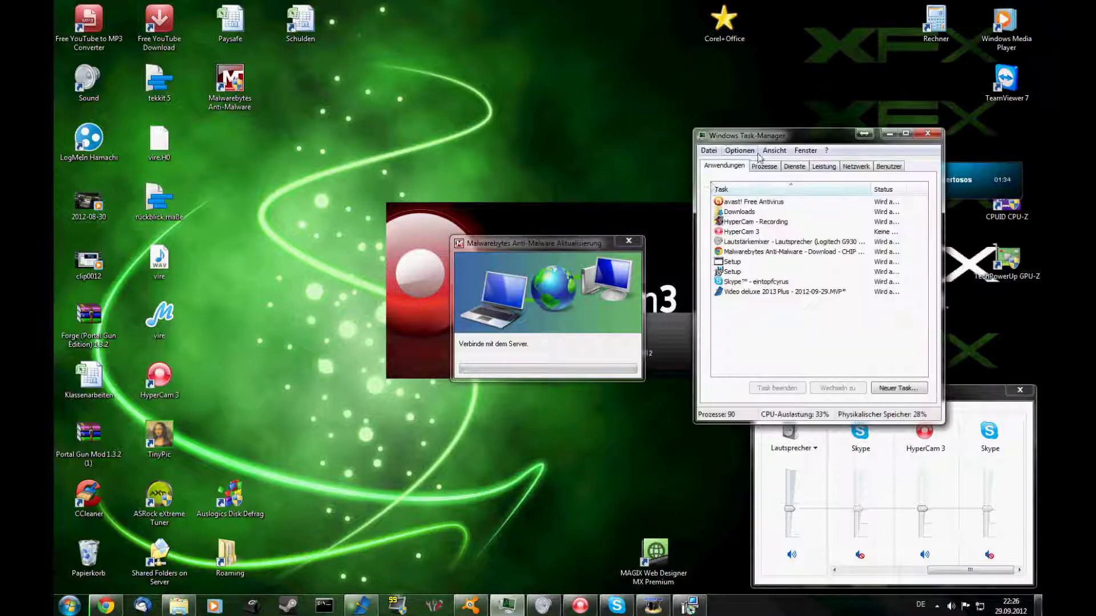
left_click(745, 232)
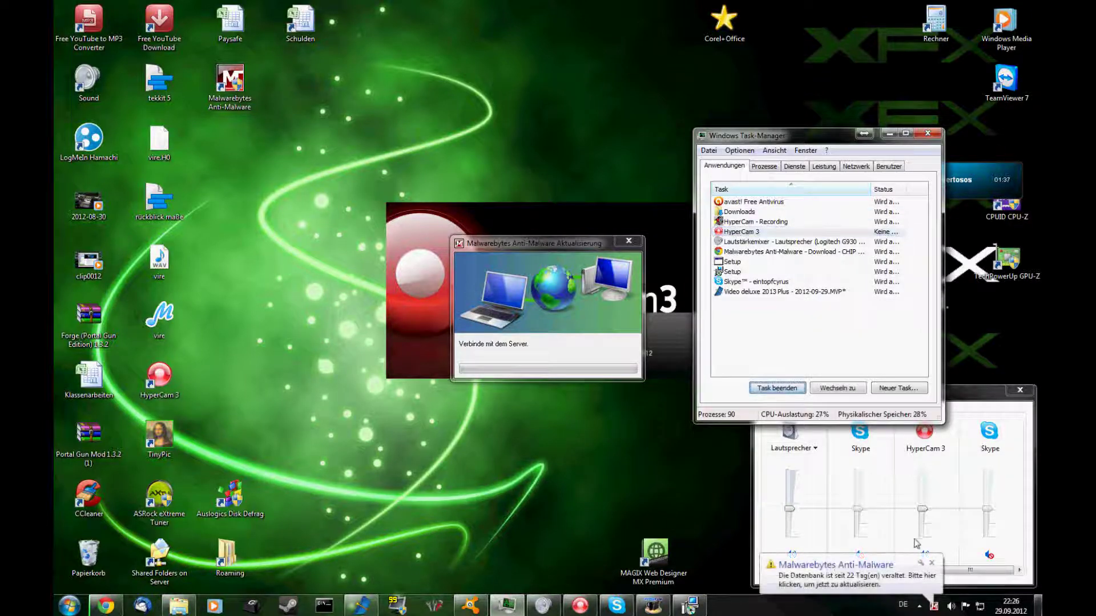
left_click(933, 564)
left_click(757, 233)
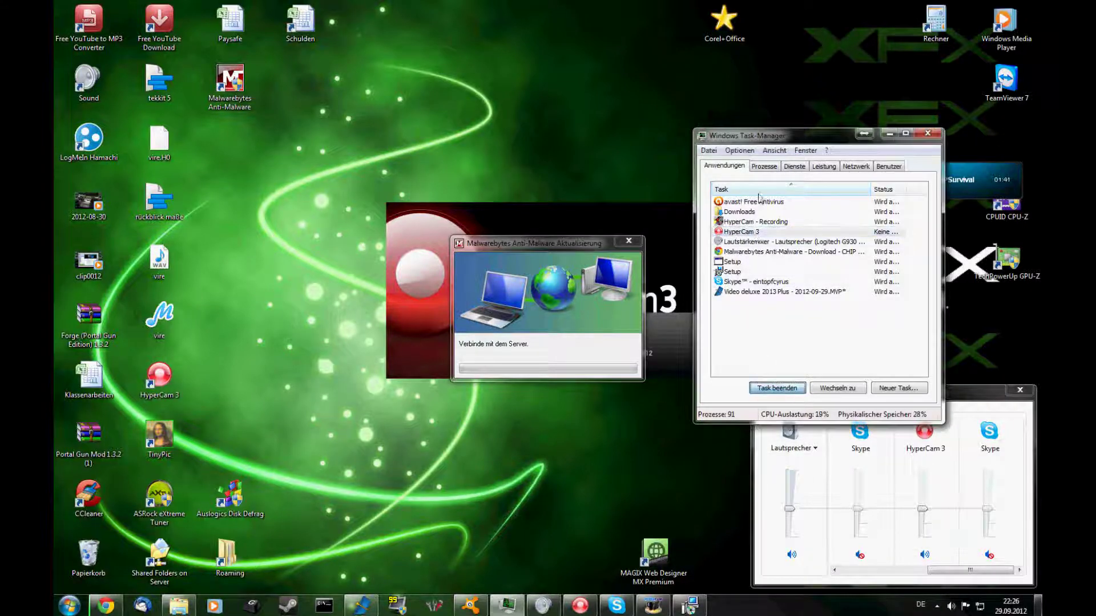
Search Task Manager's process list for the process belonging to HyperCam 3.
left_click(763, 166)
left_click(755, 262)
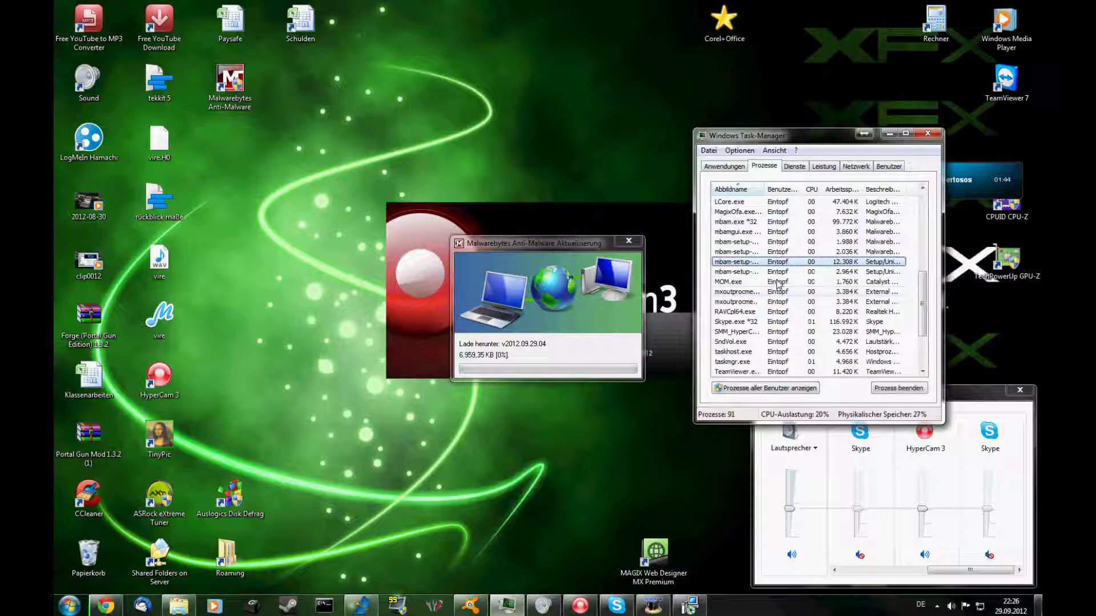
scroll(777, 297, "down", 1)
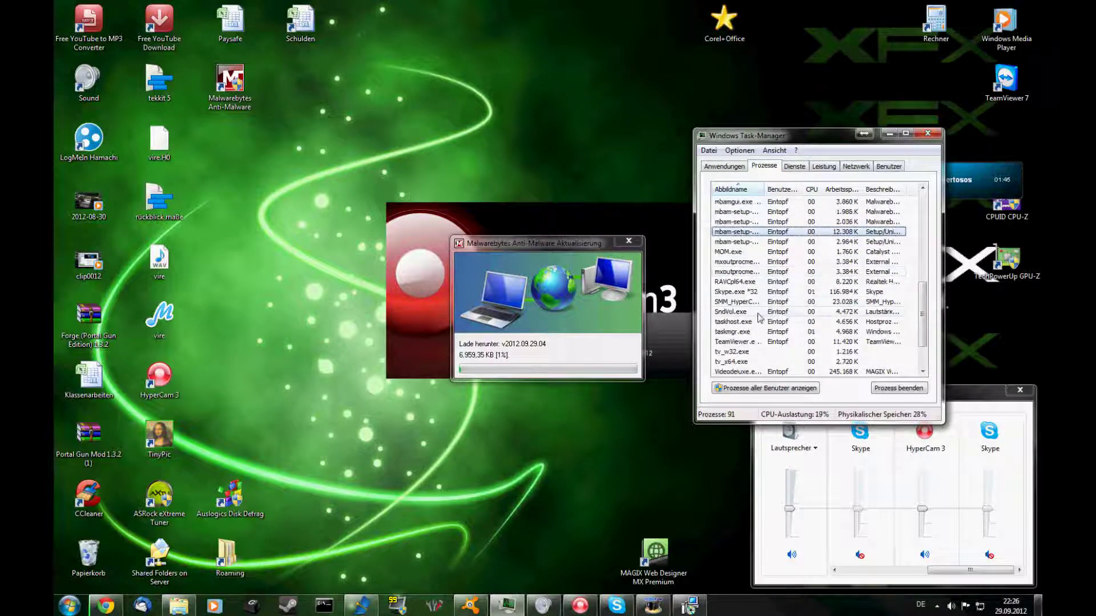
scroll(760, 318, "down", 2)
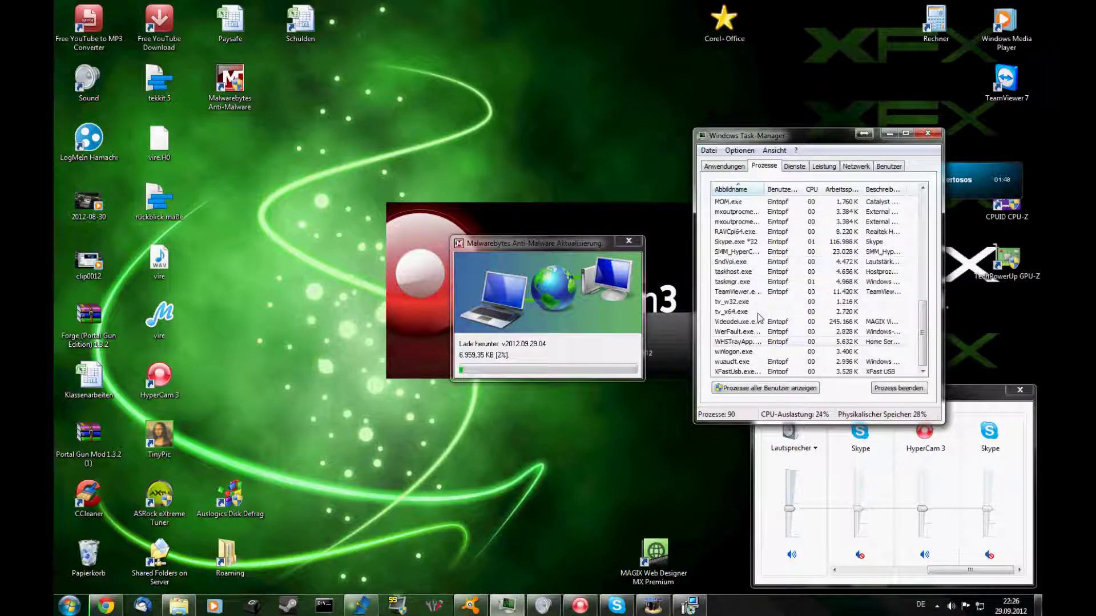
scroll(763, 331, "up", 1)
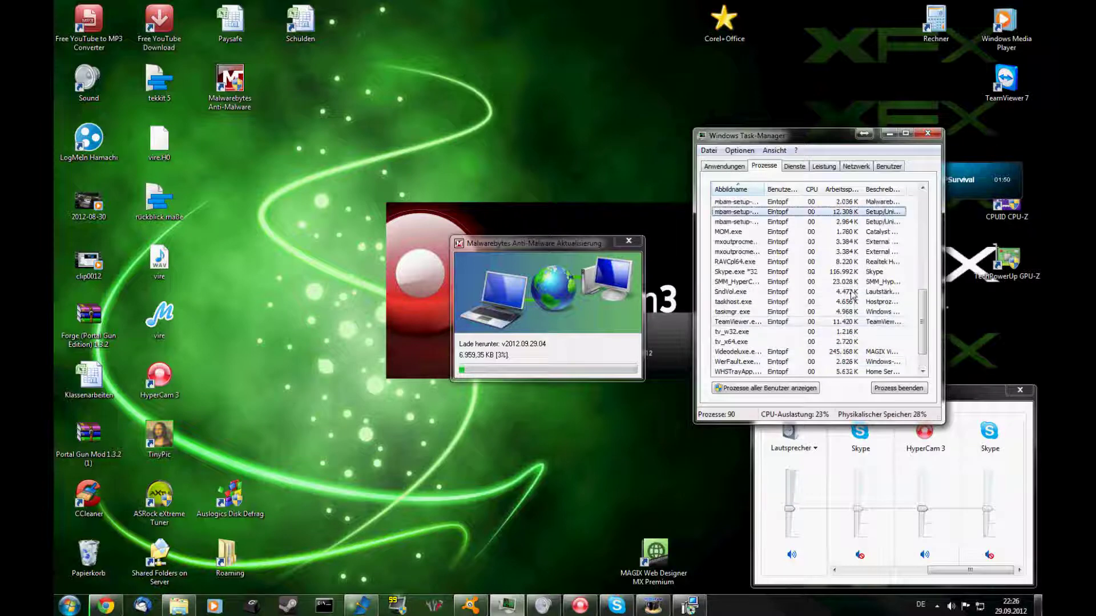
left_click(816, 292)
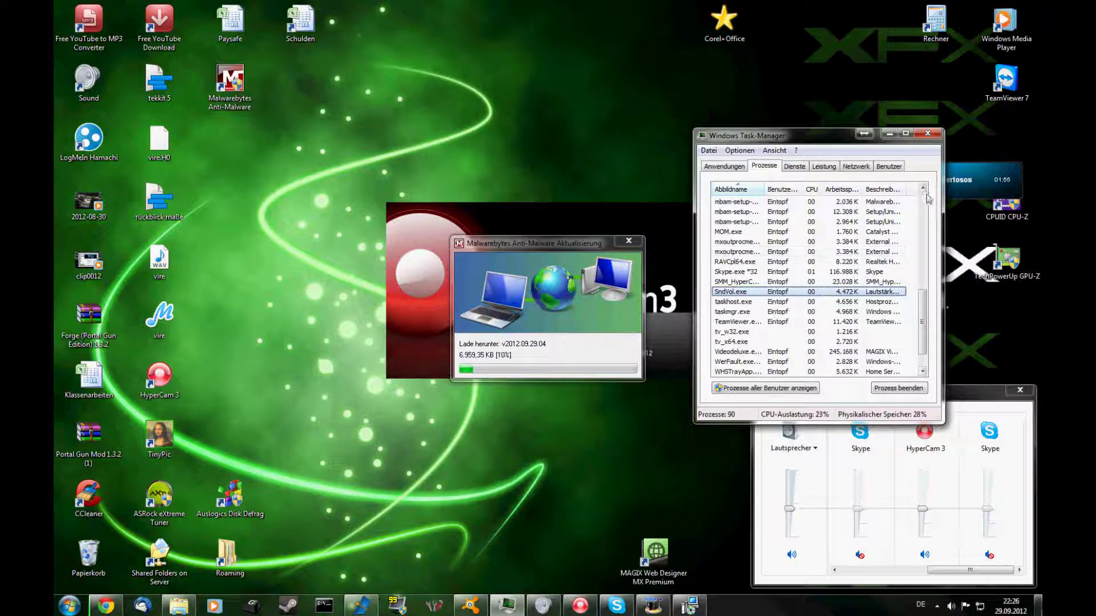
Widen Task Manager and its description column, and examine the full descriptions of the running processes.
left_click_drag(943, 207, 1041, 206)
left_click_drag(908, 189, 993, 192)
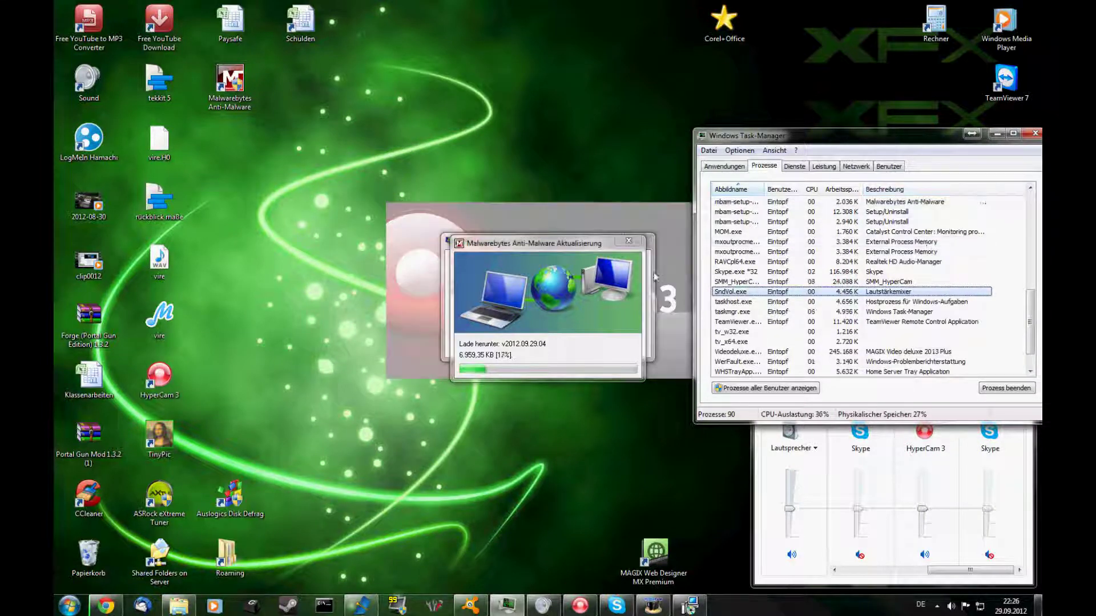
scroll(854, 265, "up", 1)
scroll(855, 266, "up", 2)
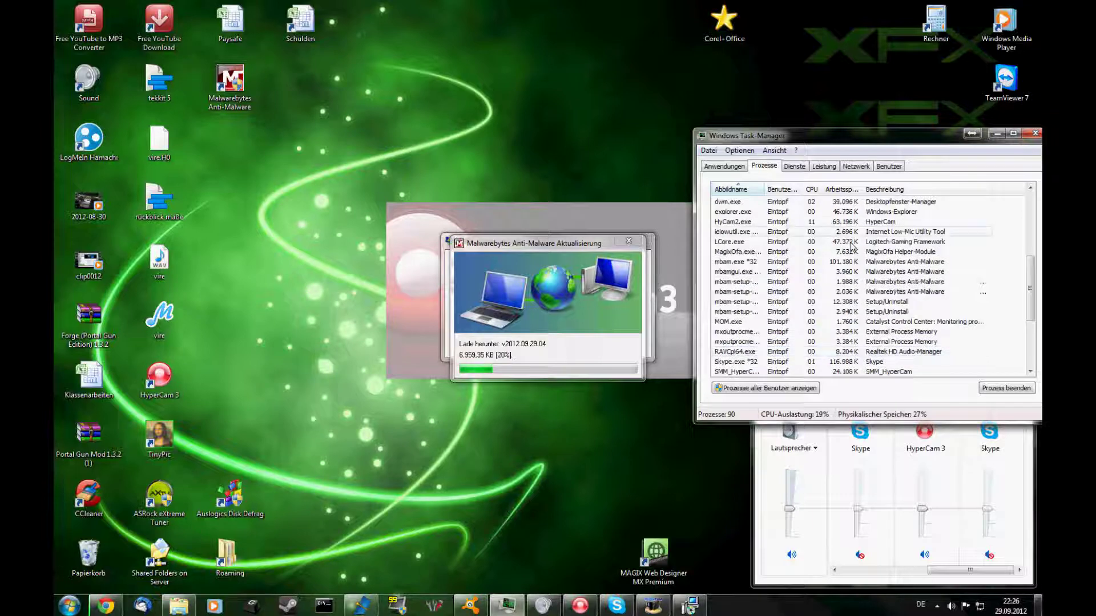
scroll(815, 226, "up", 2)
scroll(815, 226, "up", 2)
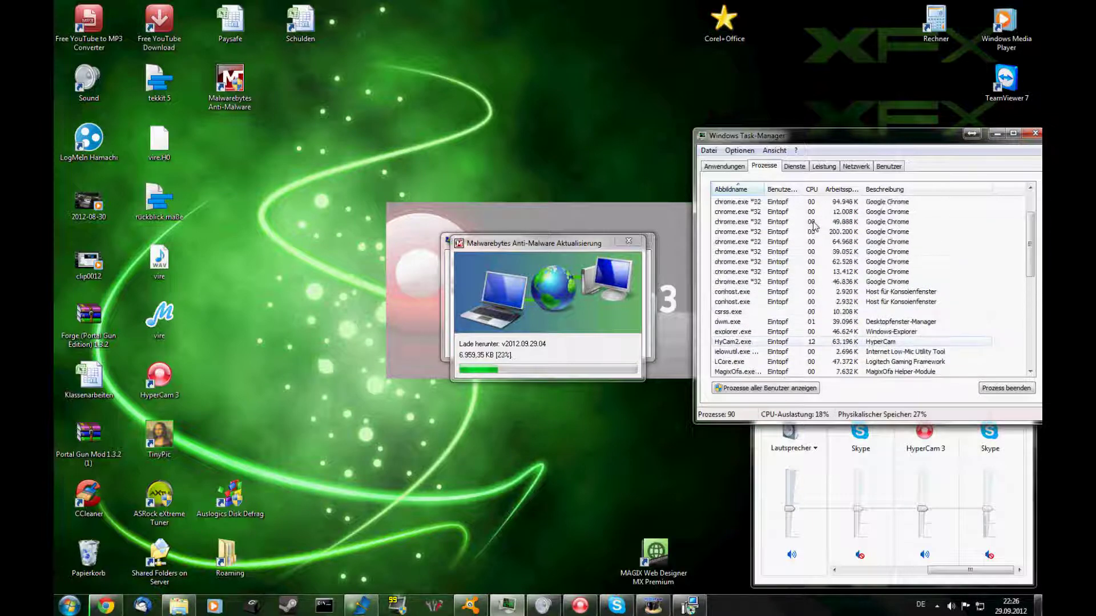
scroll(815, 226, "up", 2)
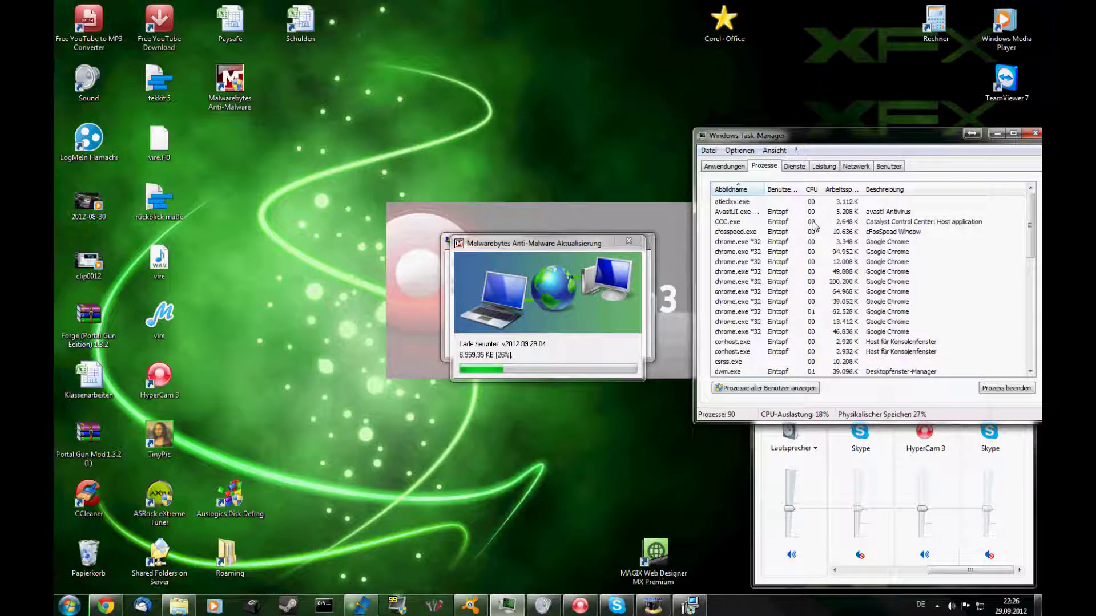
scroll(808, 227, "down", 5)
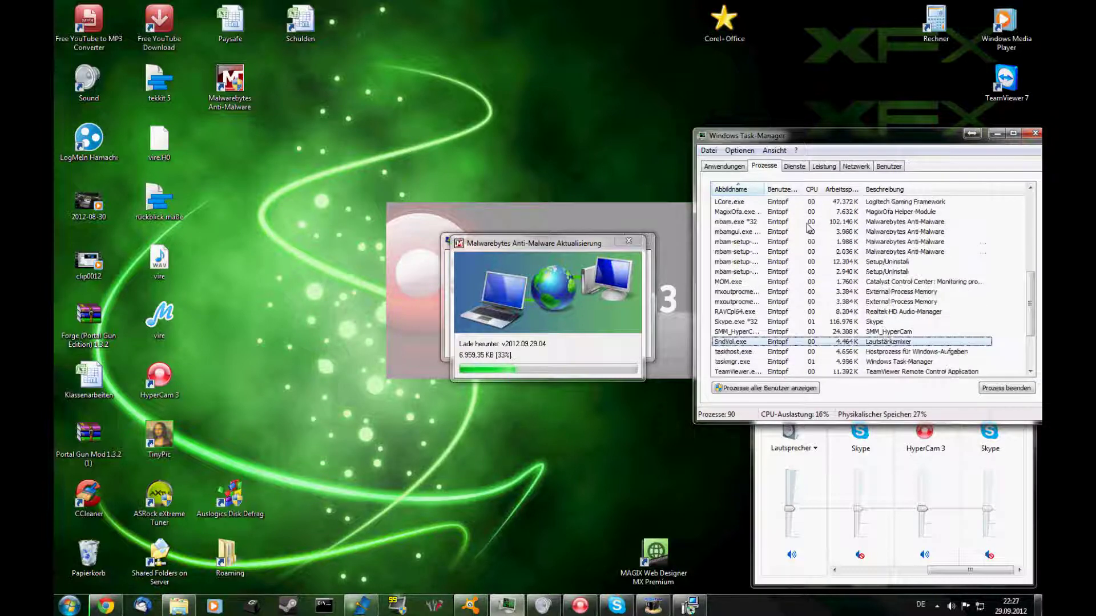
scroll(742, 337, "down", 3)
left_click(733, 312)
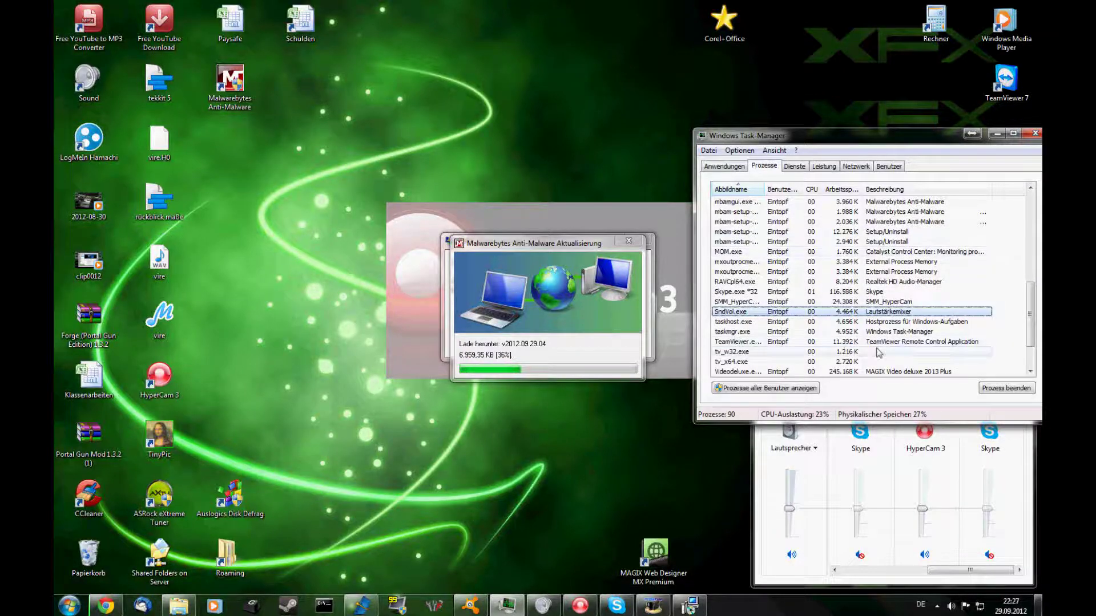
scroll(845, 349, "down", 2)
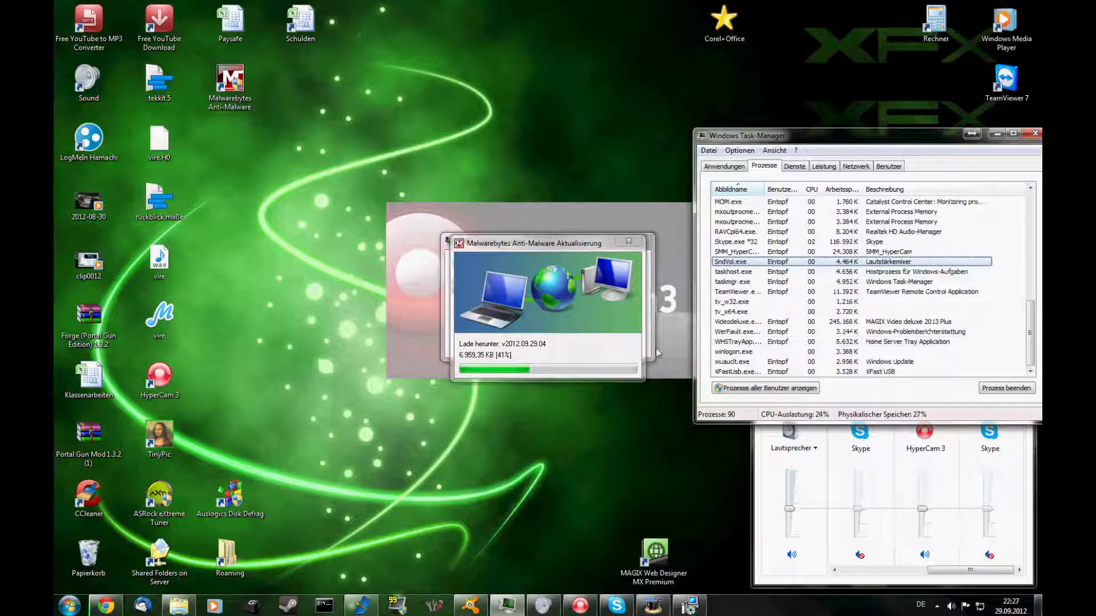
Uncover the SMM_HyperCam.exe error dialog, close the hung program, minimize Task Manager, and cancel the search for a solution.
left_click_drag(529, 248, 392, 66)
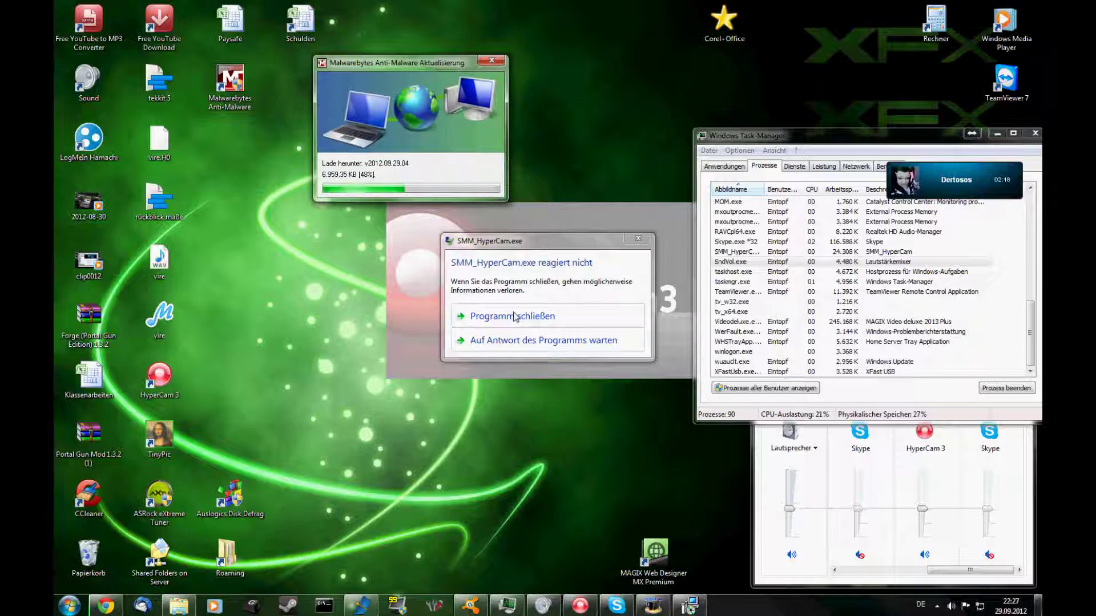
left_click(615, 608)
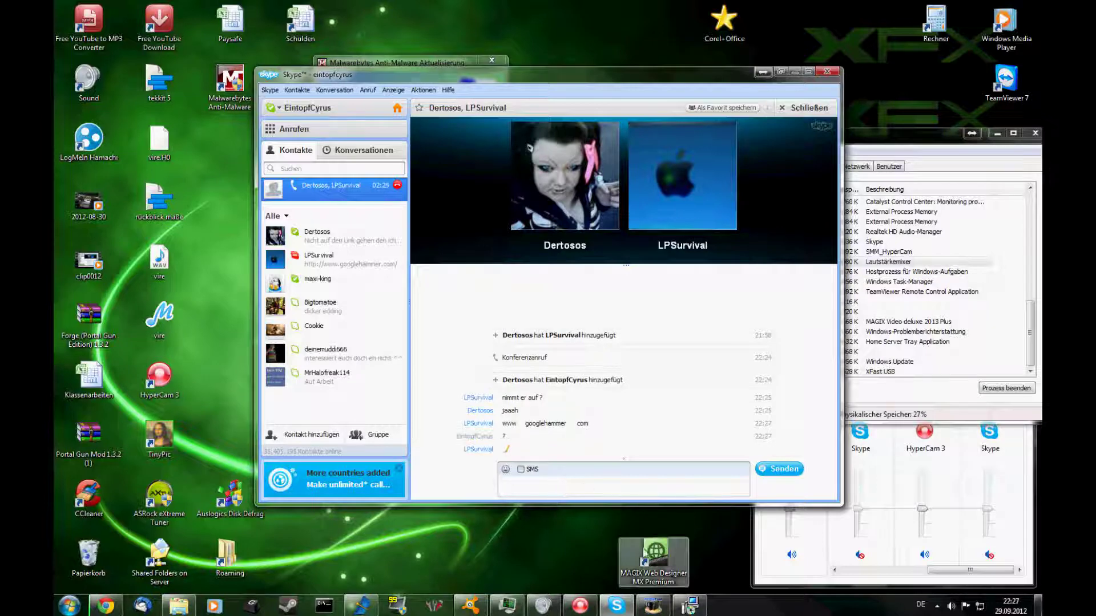
left_click(653, 606)
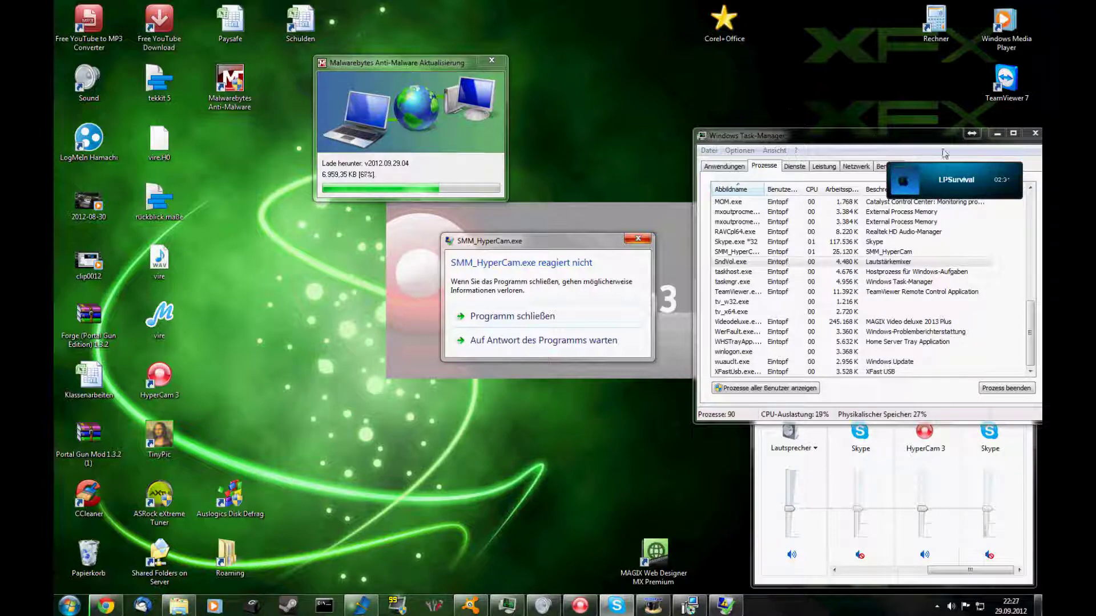
left_click(997, 135)
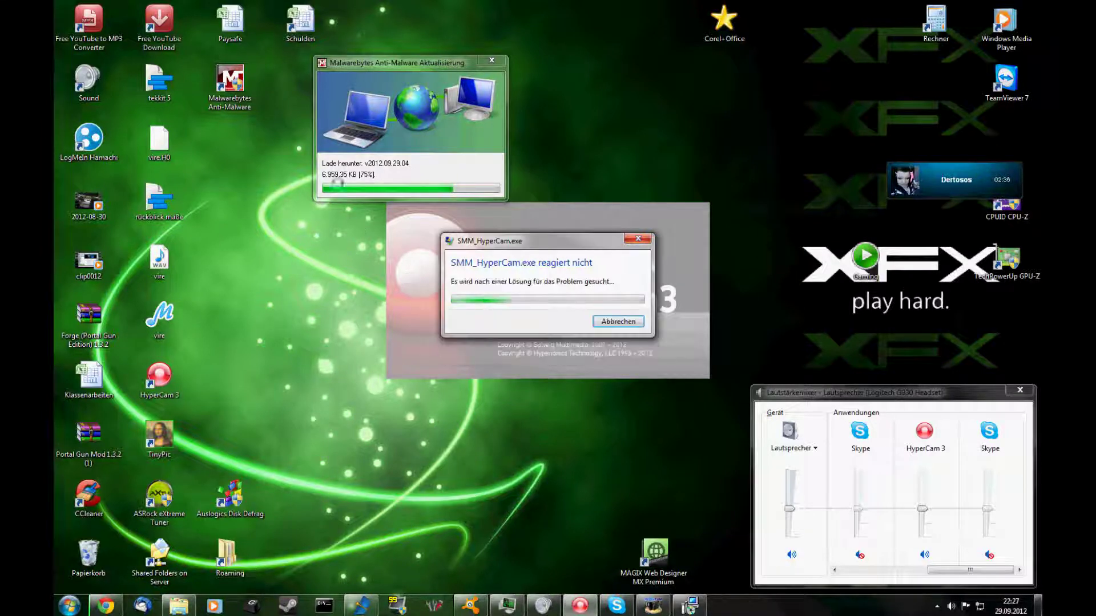
left_click(613, 322)
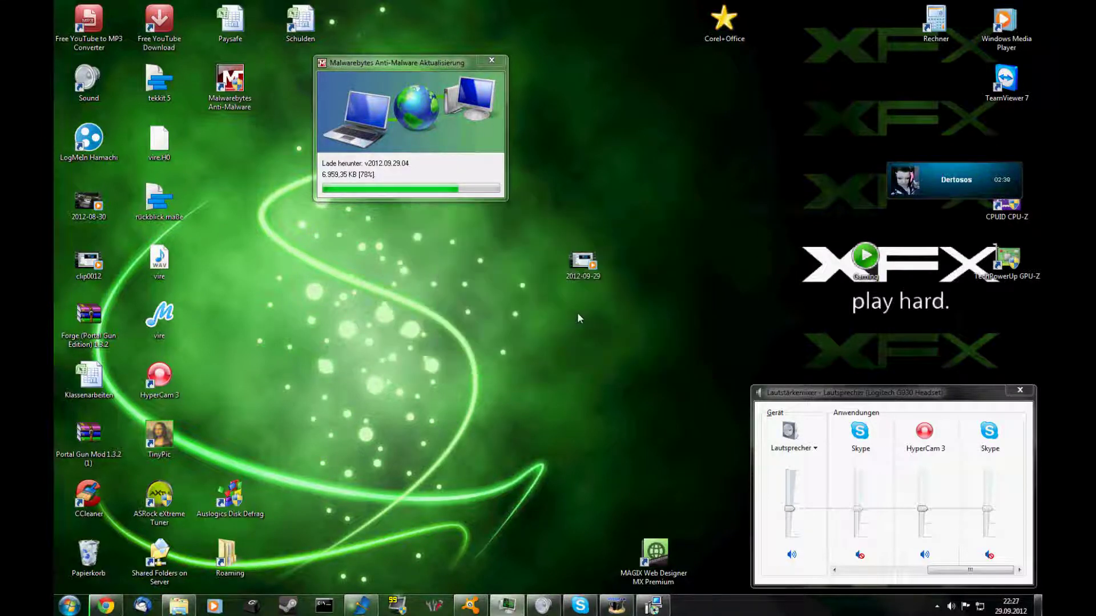
Cancel the restart of MAGIX Video deluxe 2013 Plus and confirm the completed Malwarebytes database update, leaving Skype minimized.
left_click_drag(377, 71, 461, 197)
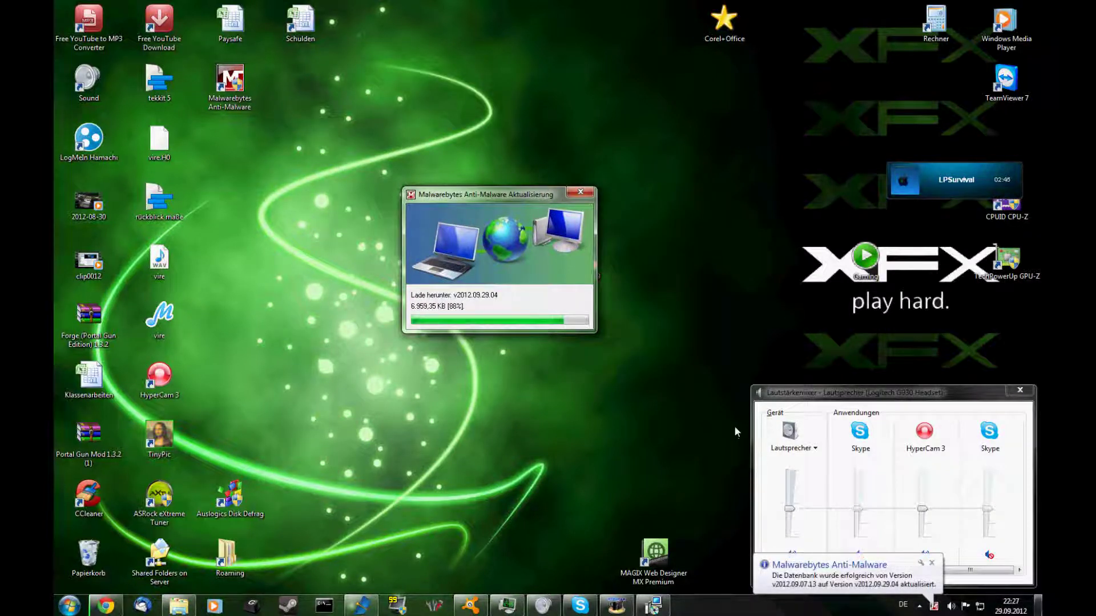
left_click(580, 605)
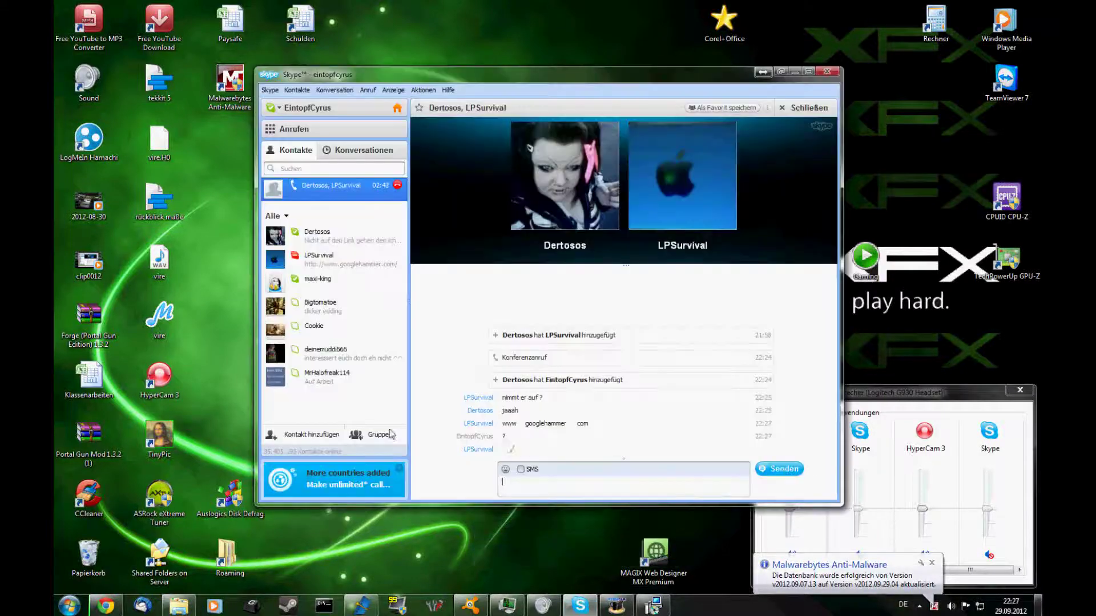
left_click(795, 71)
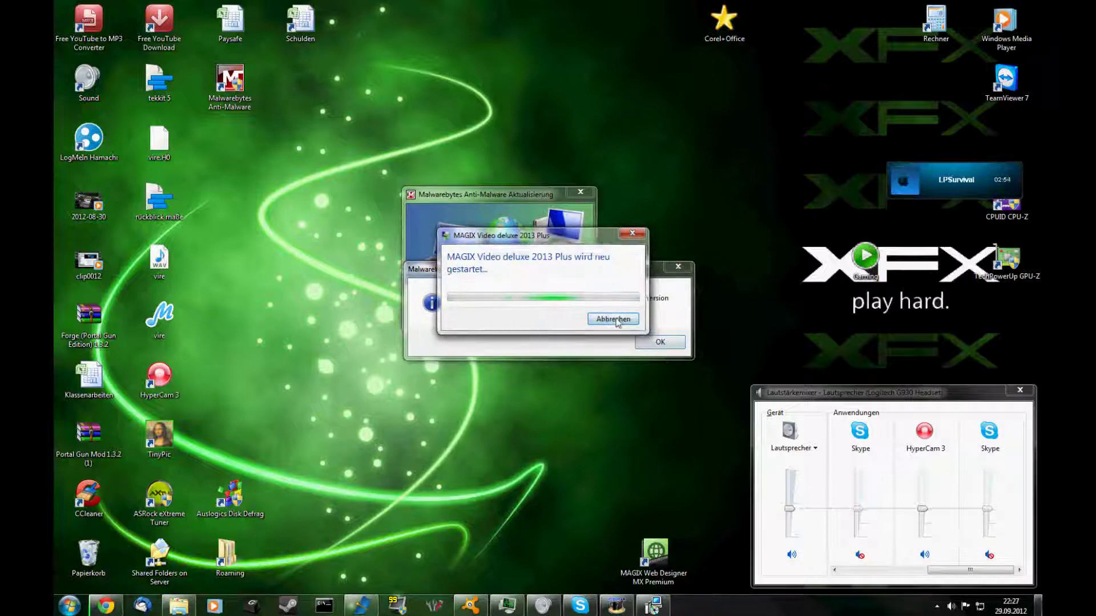
left_click(613, 320)
key("Return")
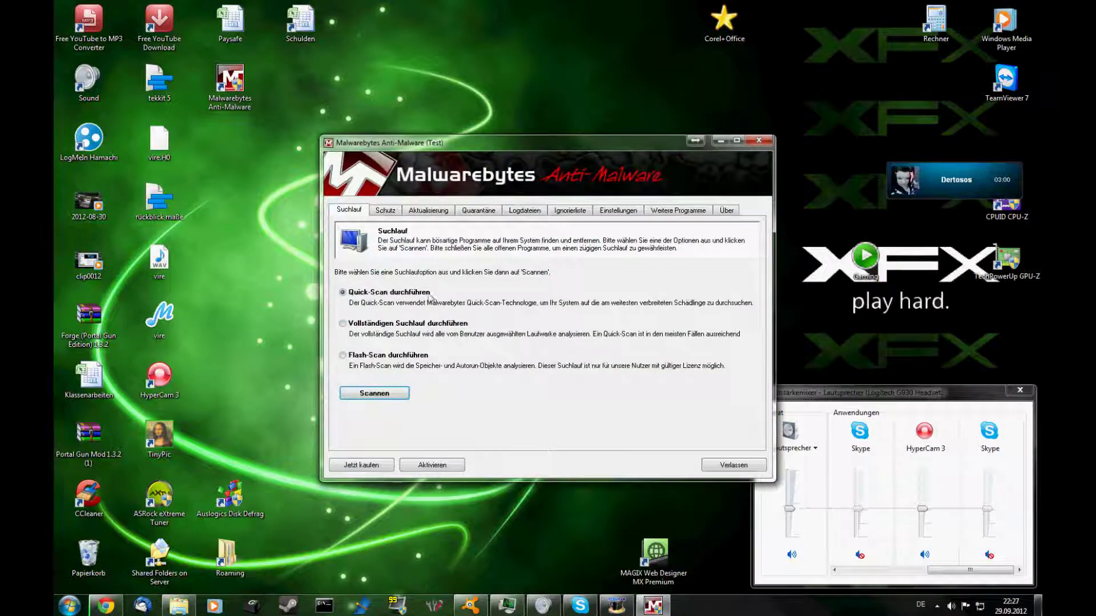
Start a full Malwarebytes scan of drives C, D, G, H and I.
left_click(382, 325)
left_click(347, 399)
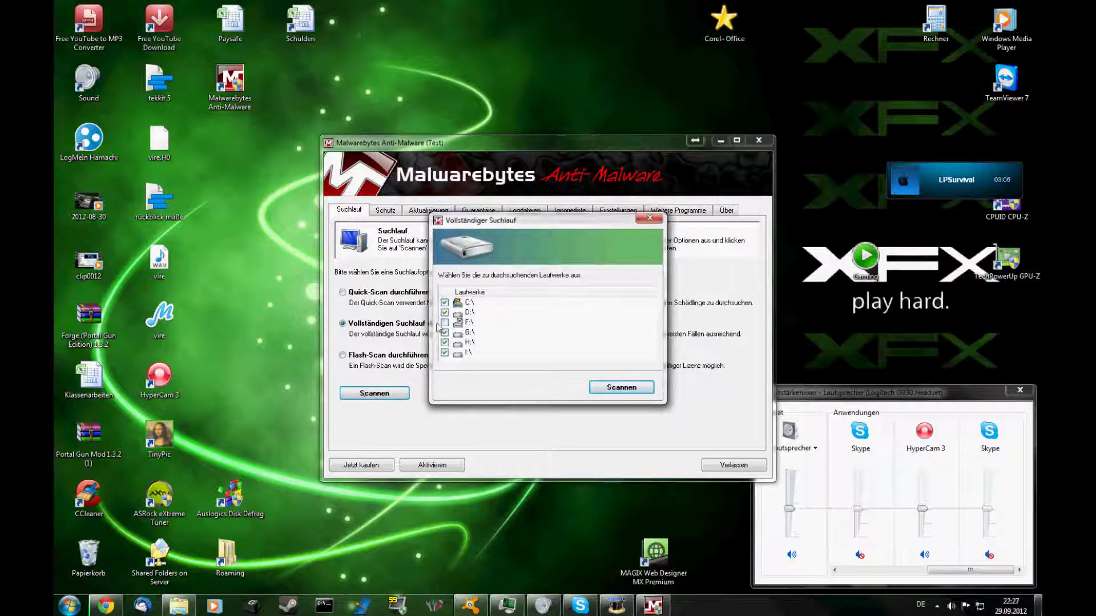
left_click(632, 388)
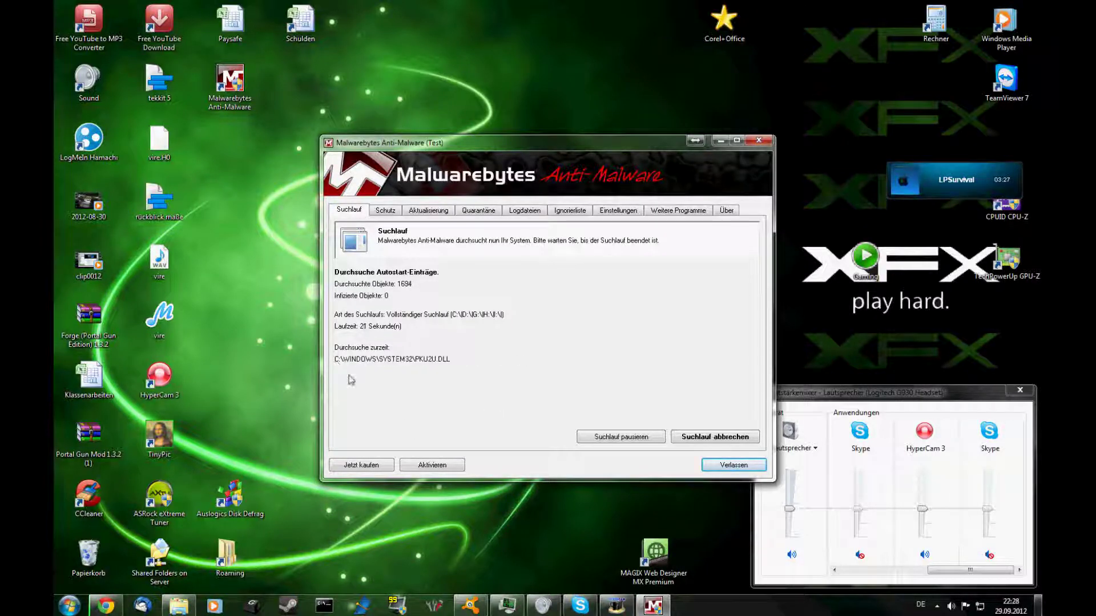
Switch to the HyperCam recording window and review its hot keys and screen area settings.
left_click(616, 606)
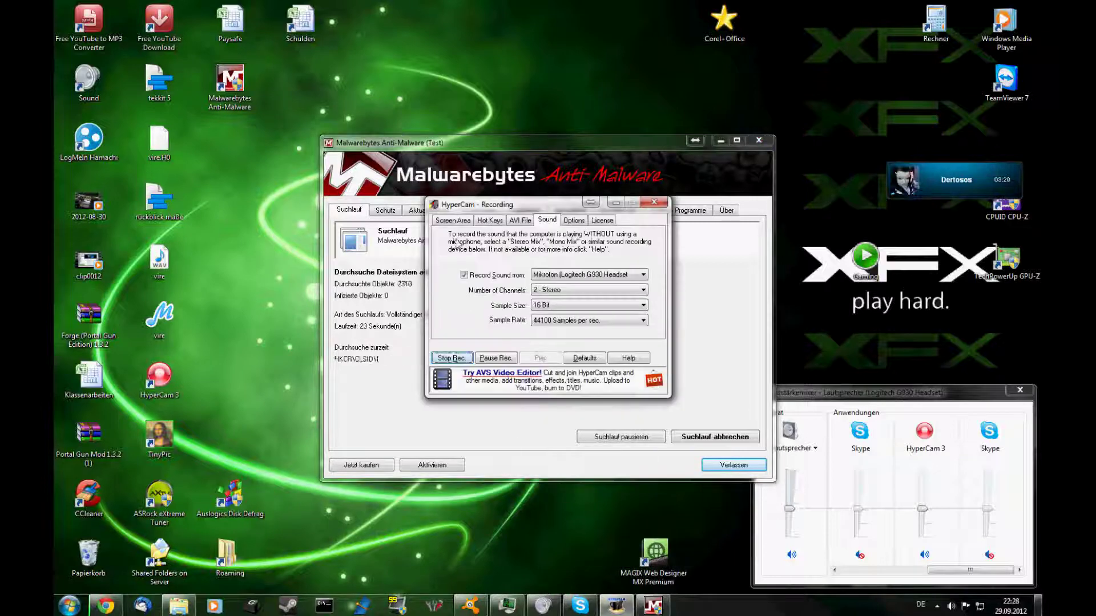
left_click(489, 220)
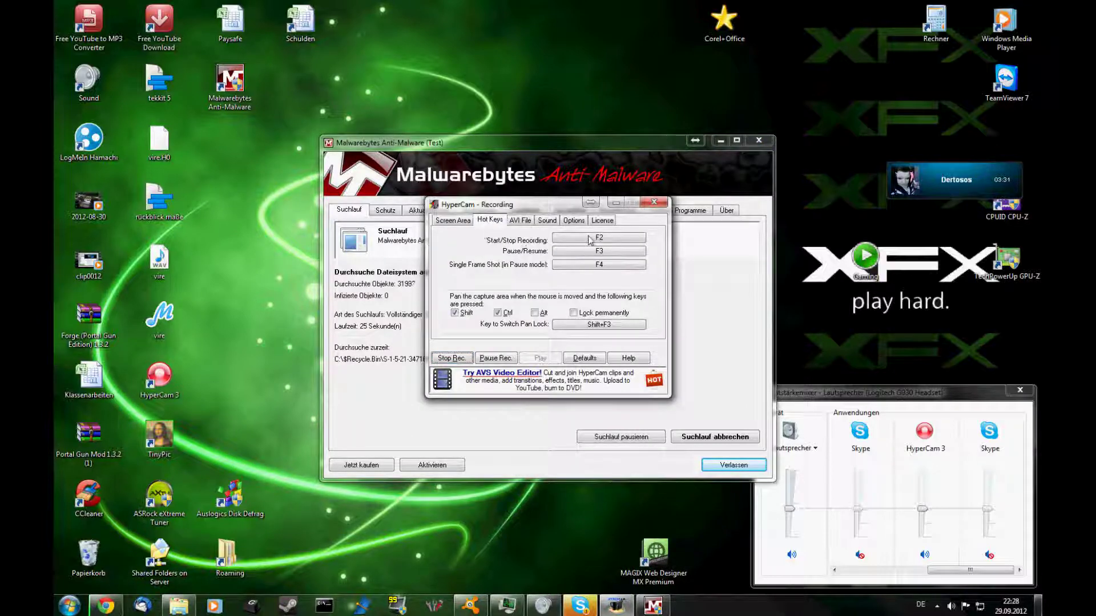
left_click(444, 221)
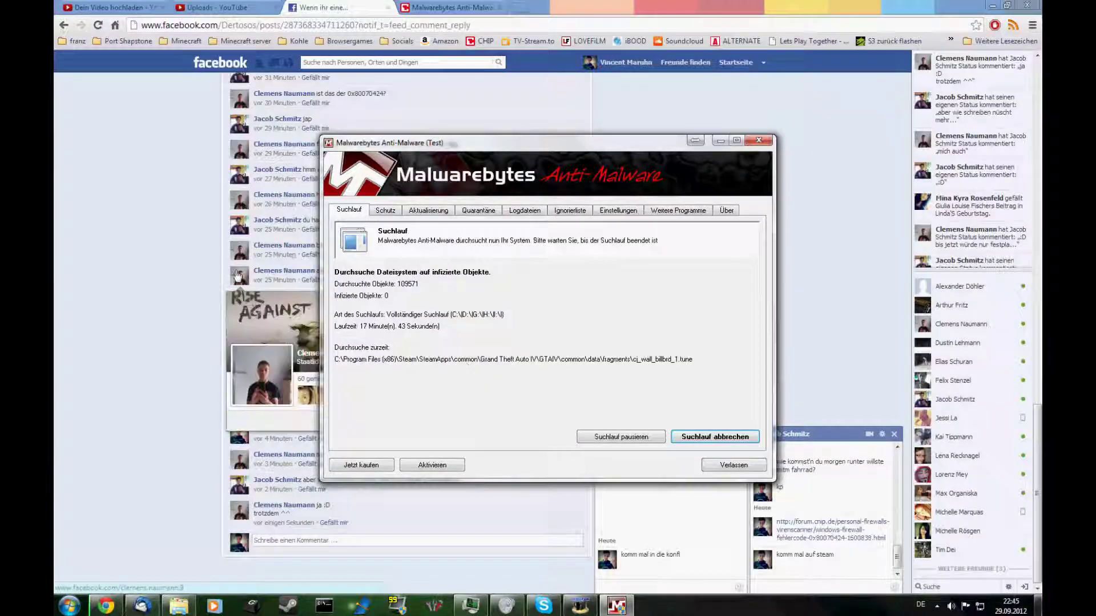
Check the running scan's progress, and clear the browser away so only the Malwarebytes window shows on the desktop.
mouse_move(257, 246)
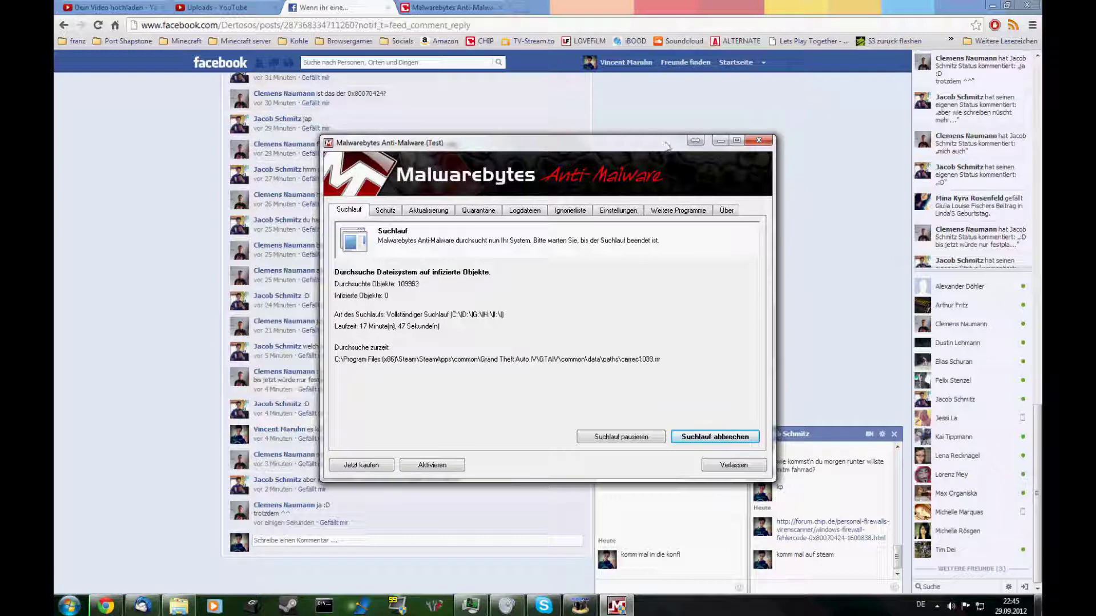
left_click(721, 141)
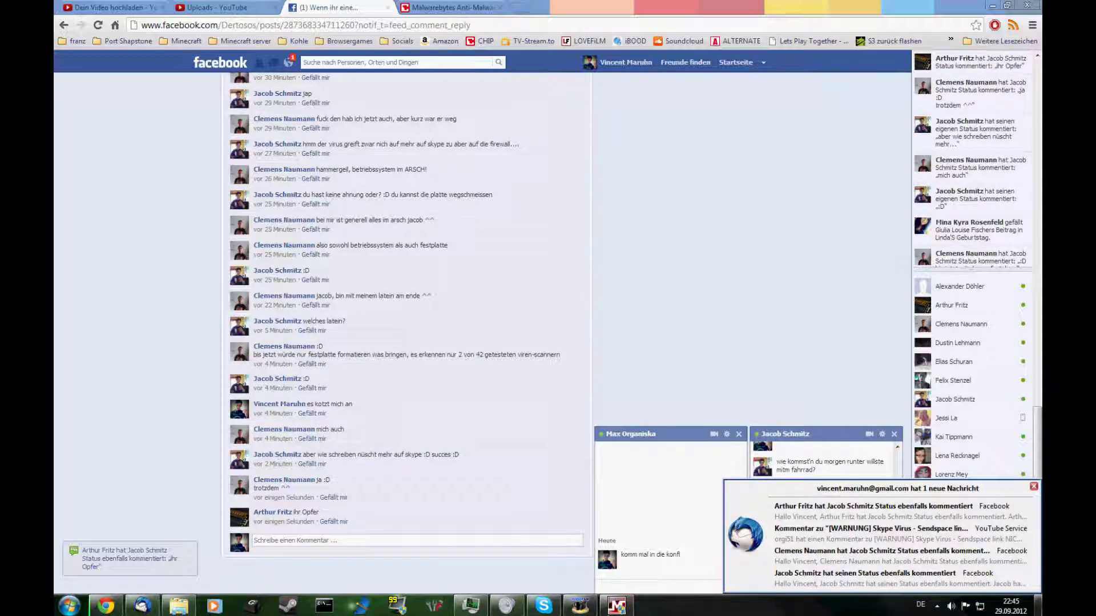
left_click(616, 606)
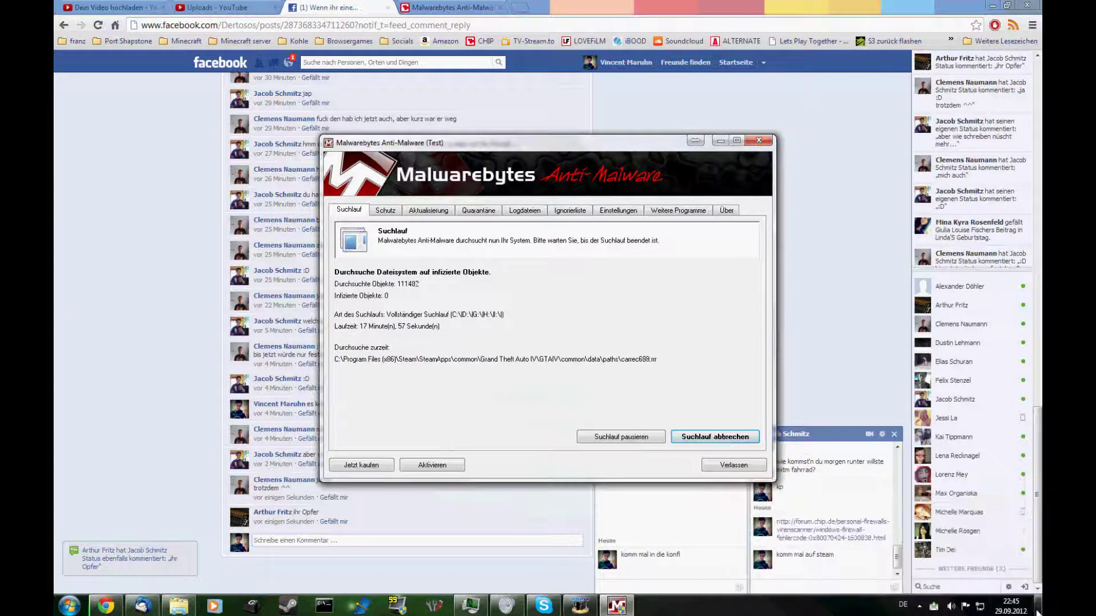
left_click(1038, 605)
left_click(616, 606)
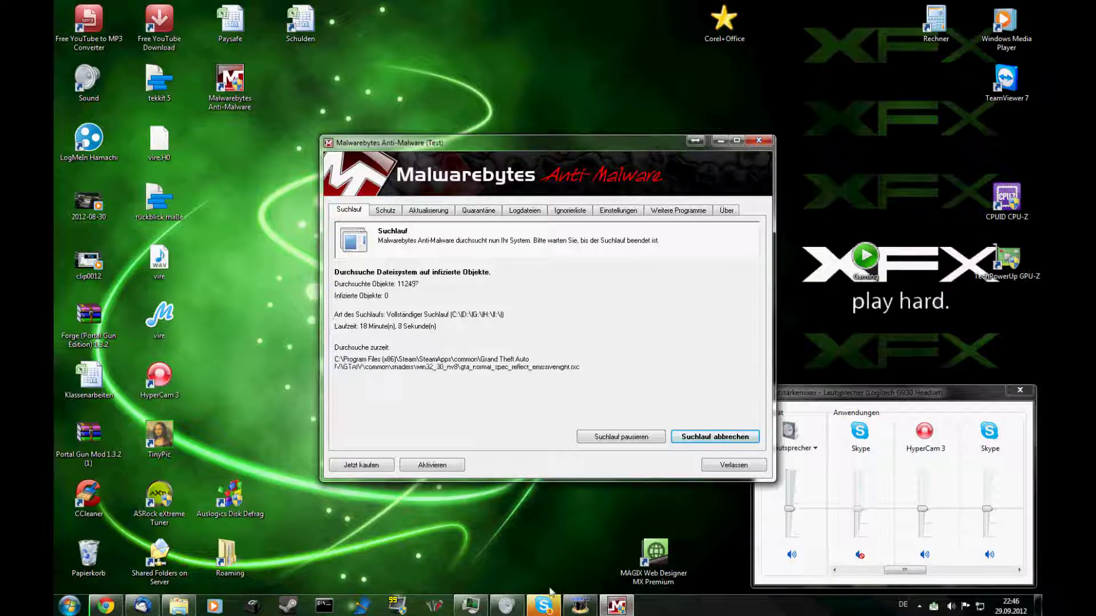
Check the Skype group chat for new messages, minimize Skype, and bring up the HyperCam recording window.
left_click(590, 551)
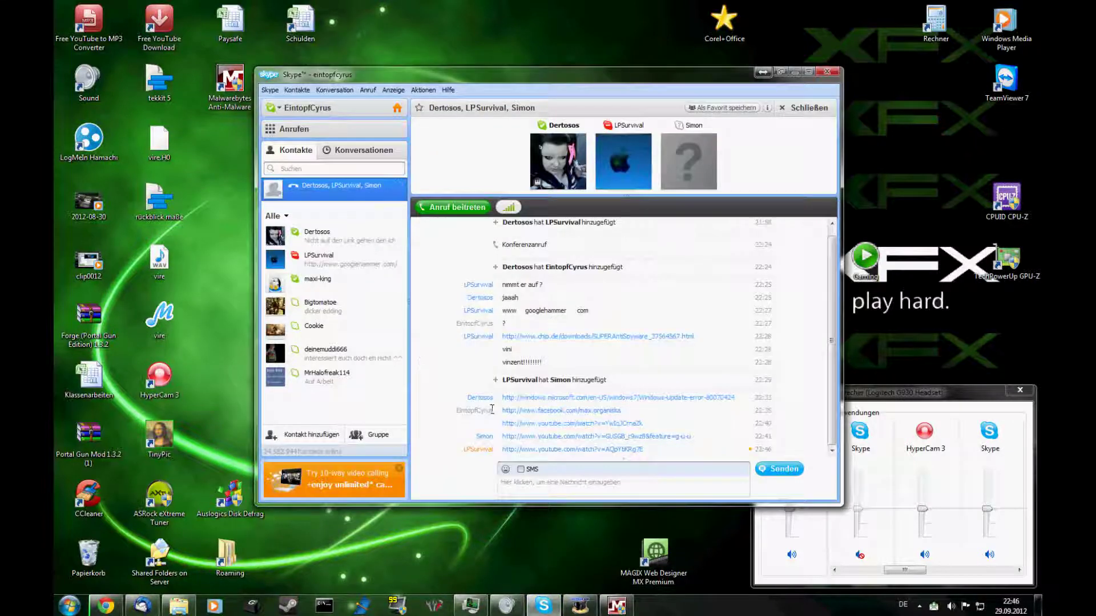
left_click(795, 72)
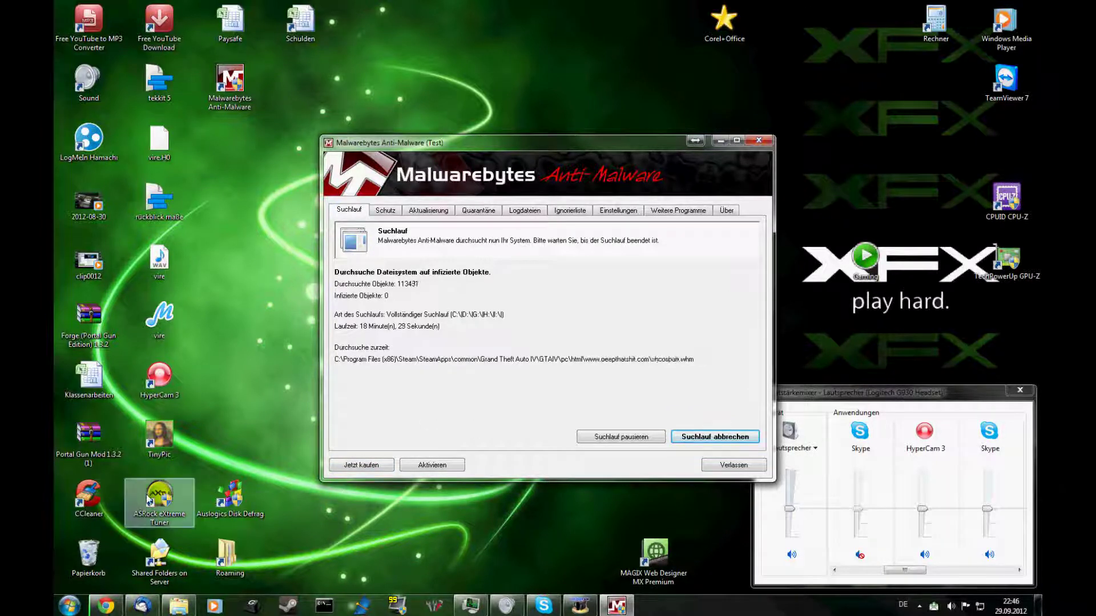
left_click(580, 605)
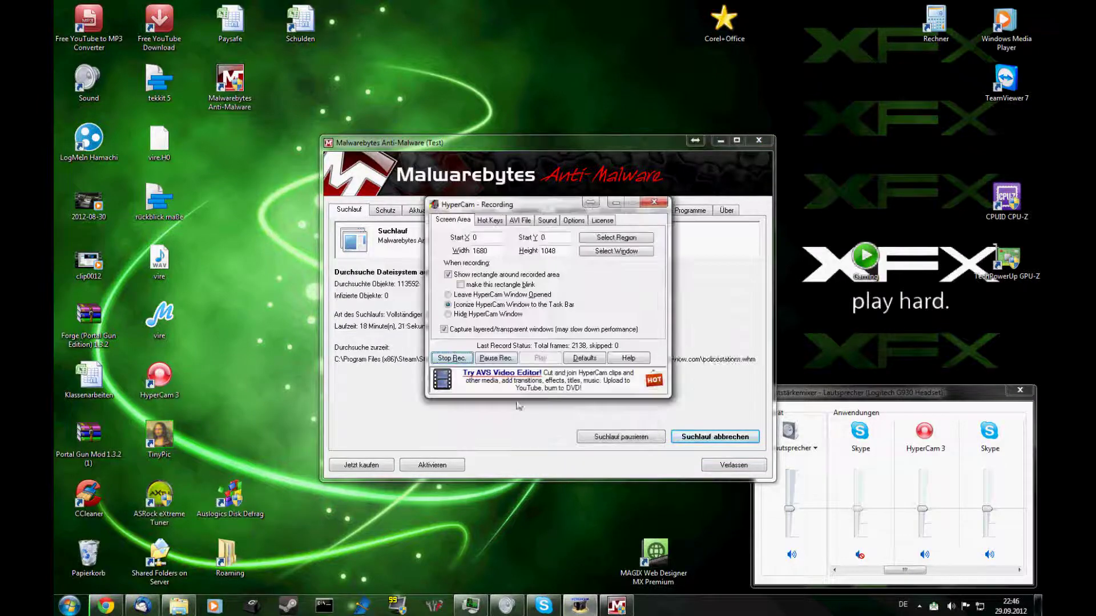